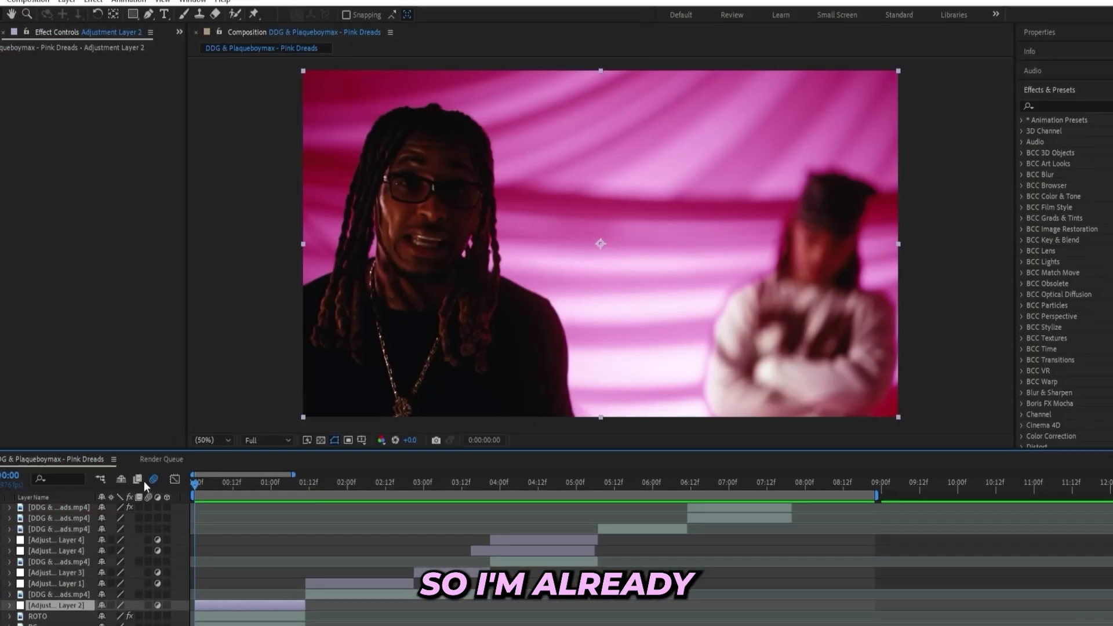
Preview the composition playback, then select the BG layer.
key(space)
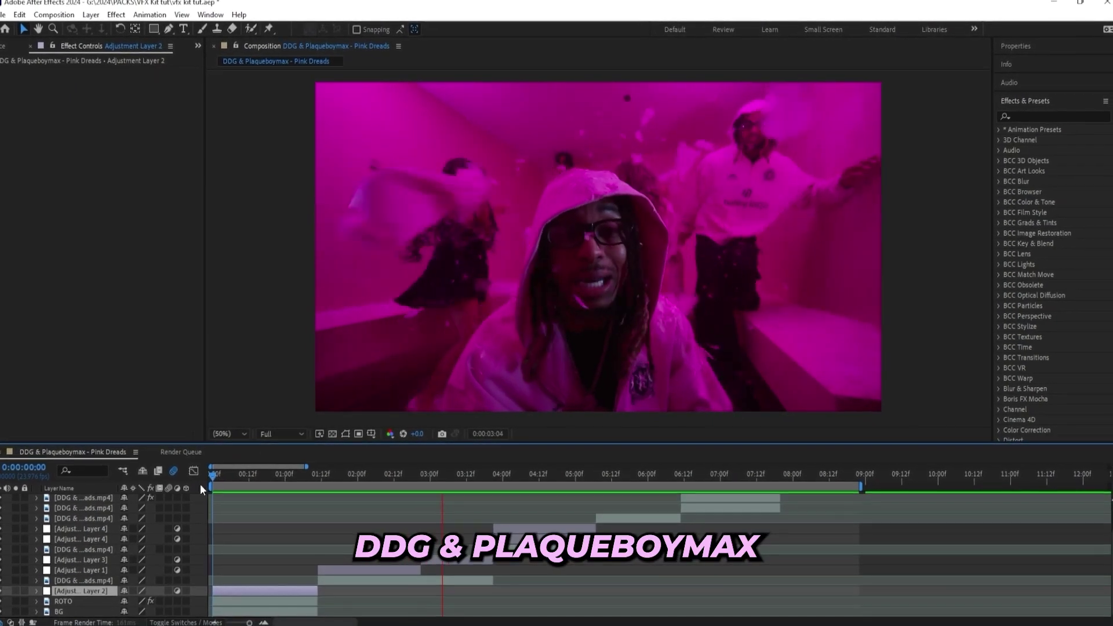
key(space)
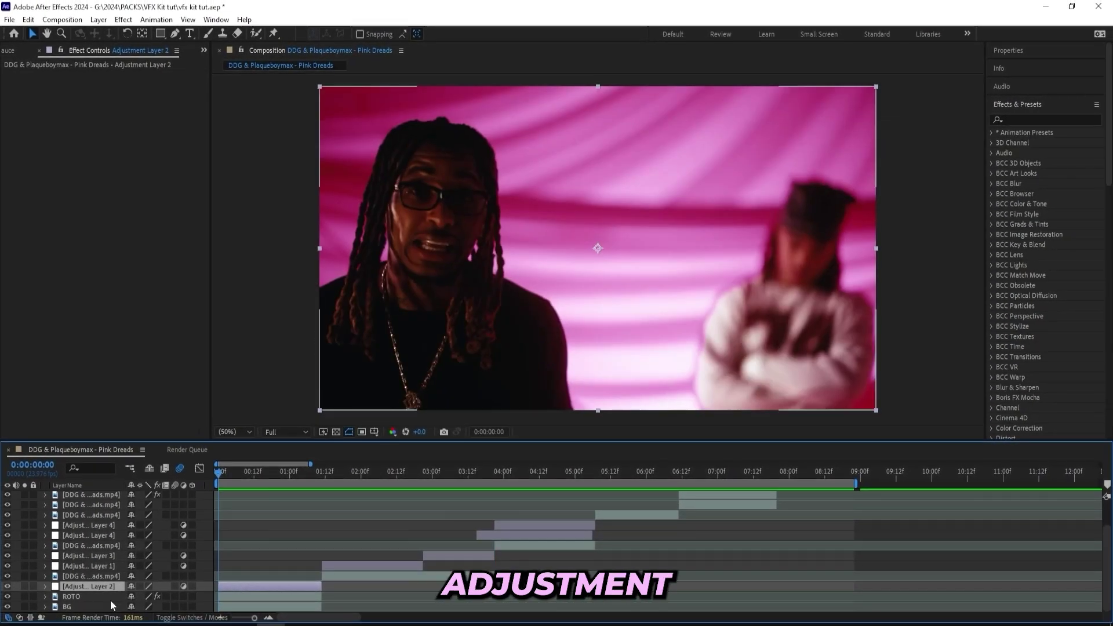
click(69, 608)
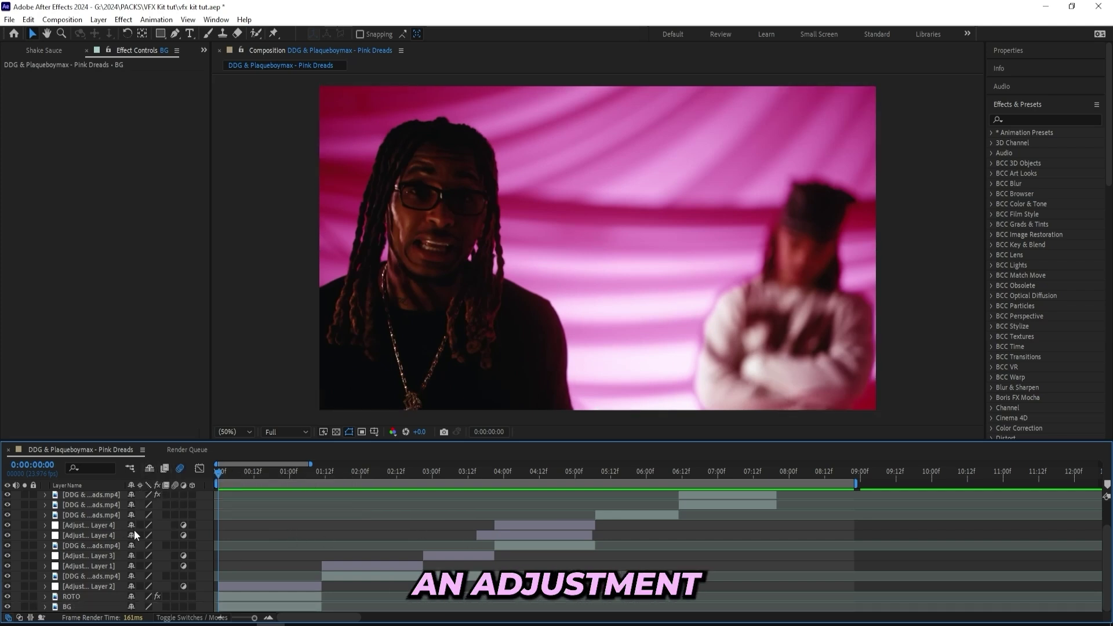
Add a new adjustment layer, Adjustment Layer 7, from the Composition viewer's New menu.
right_click(252, 385)
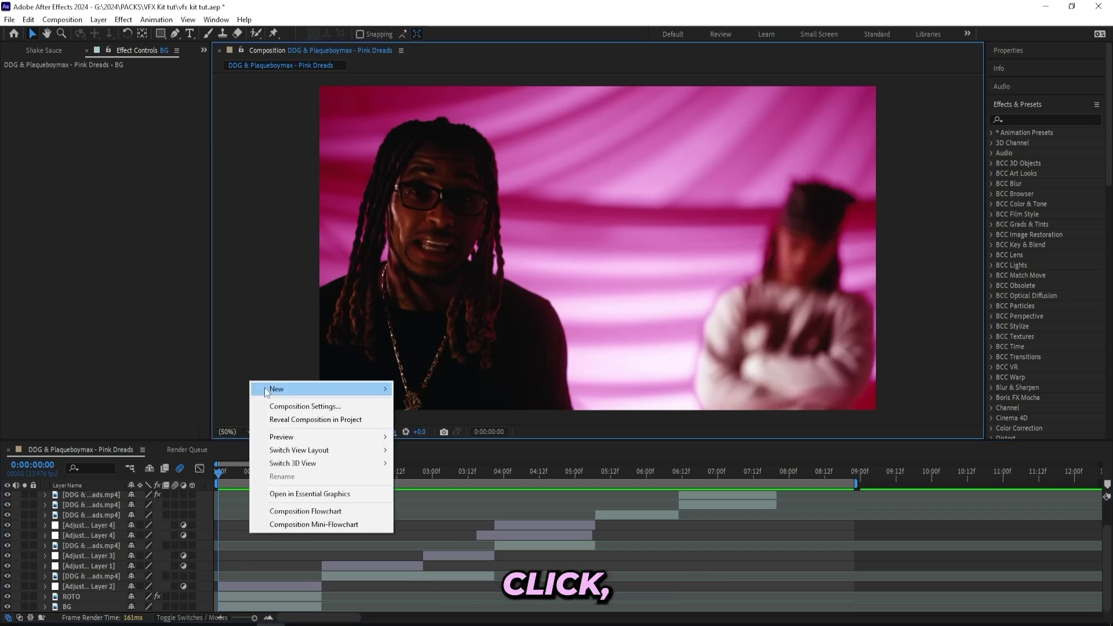
mouse_move(265, 387)
click(441, 483)
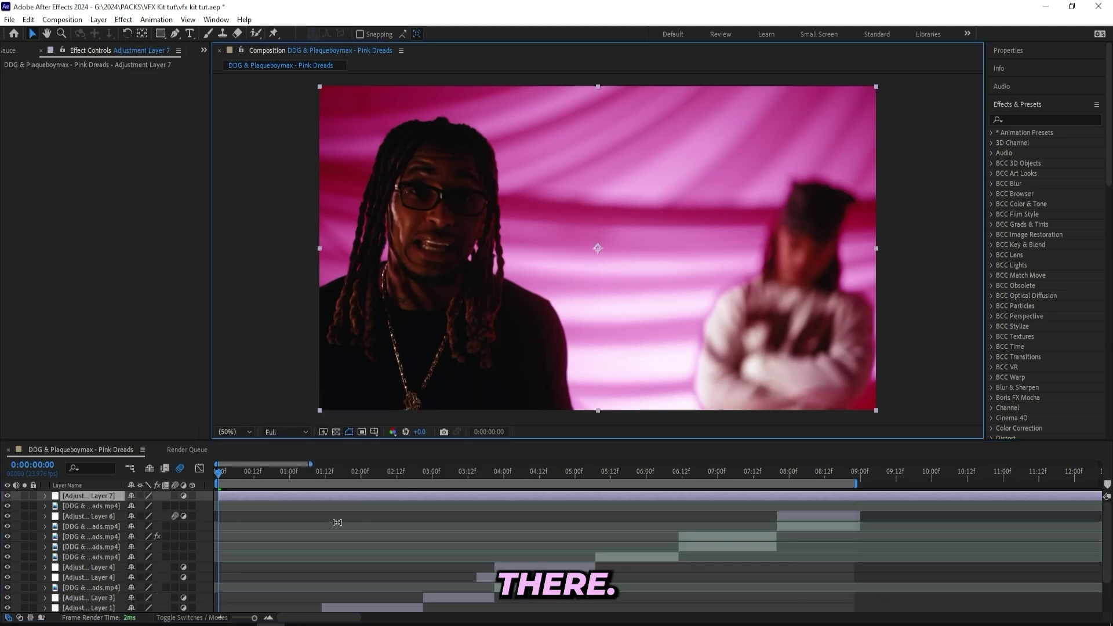
scroll(336, 523, down, 2)
drag(266, 474, 220, 544)
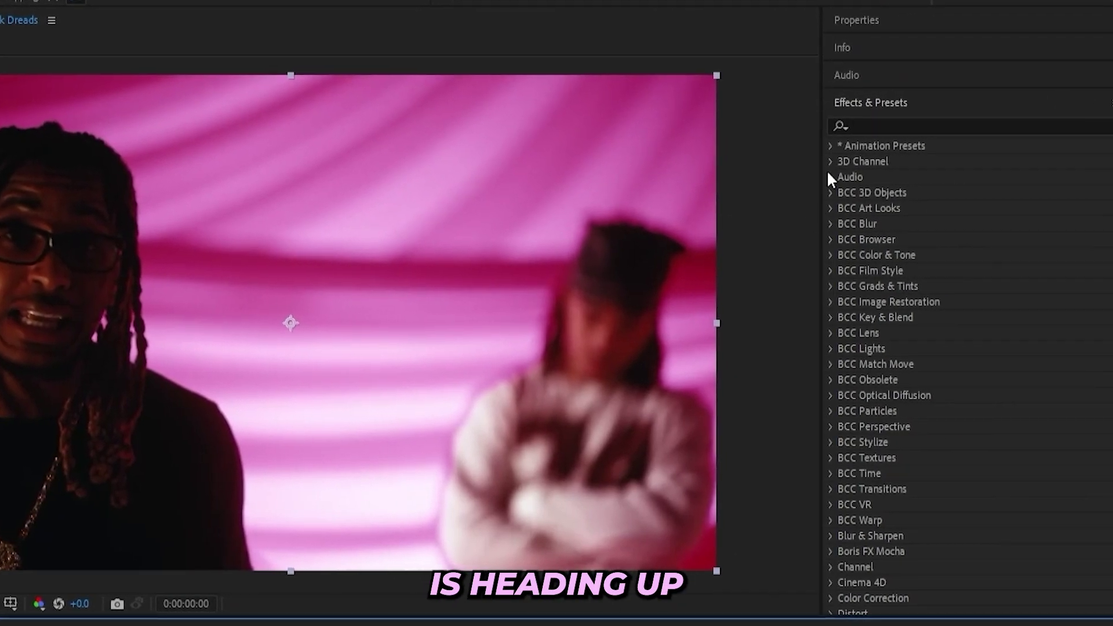
Expand Animation Presets > User Presets > ULTIMATE VFX KIT and browse presets like Simple Vertical Shake.
click(830, 145)
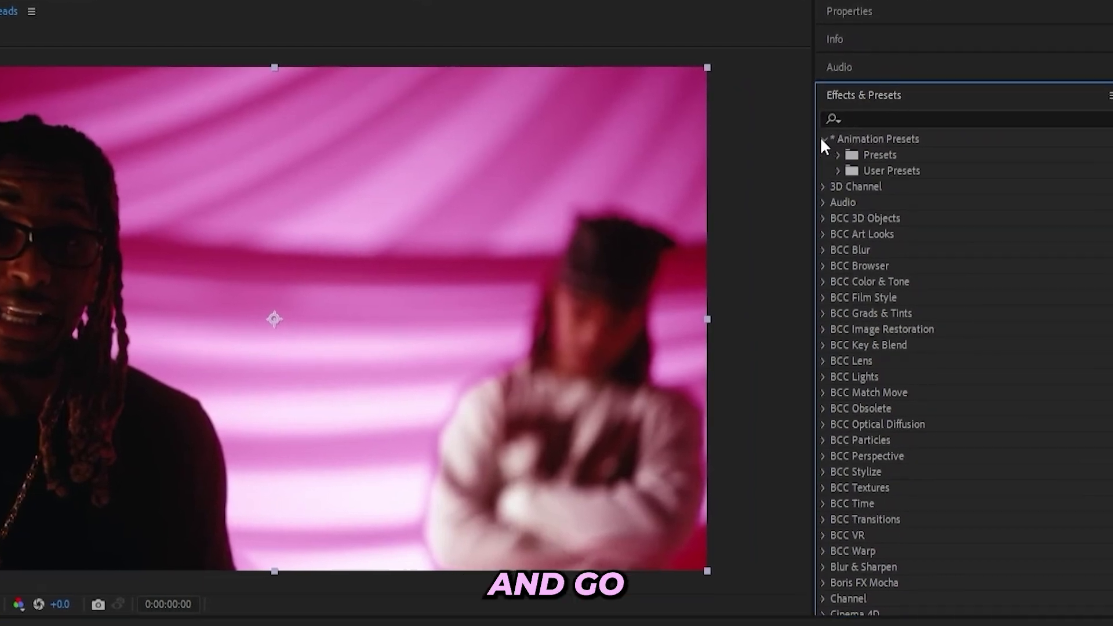
click(833, 168)
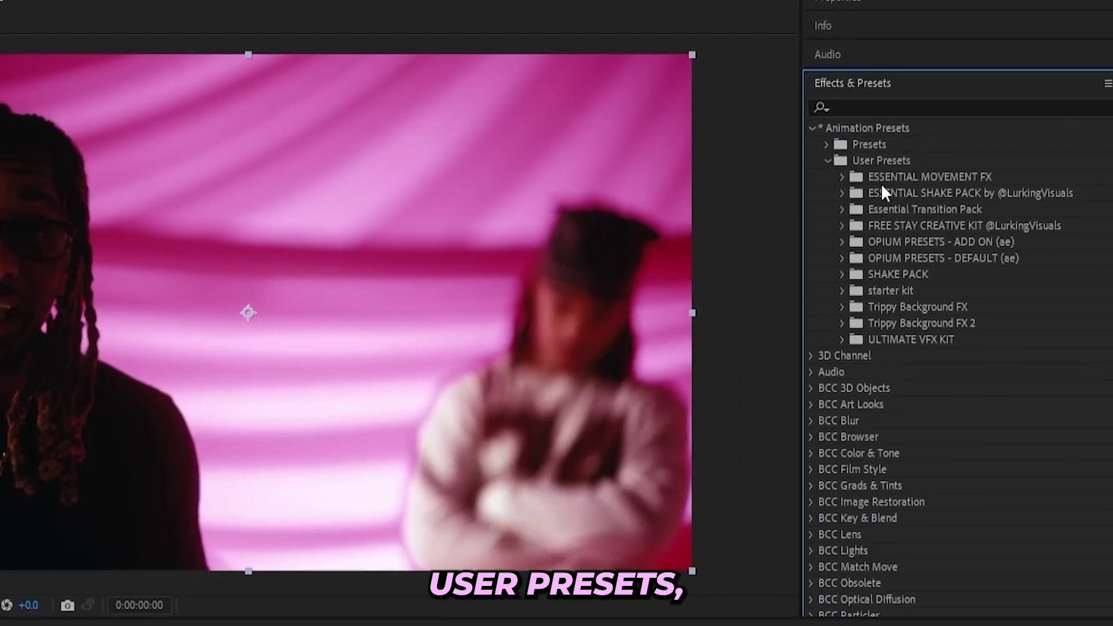
click(842, 340)
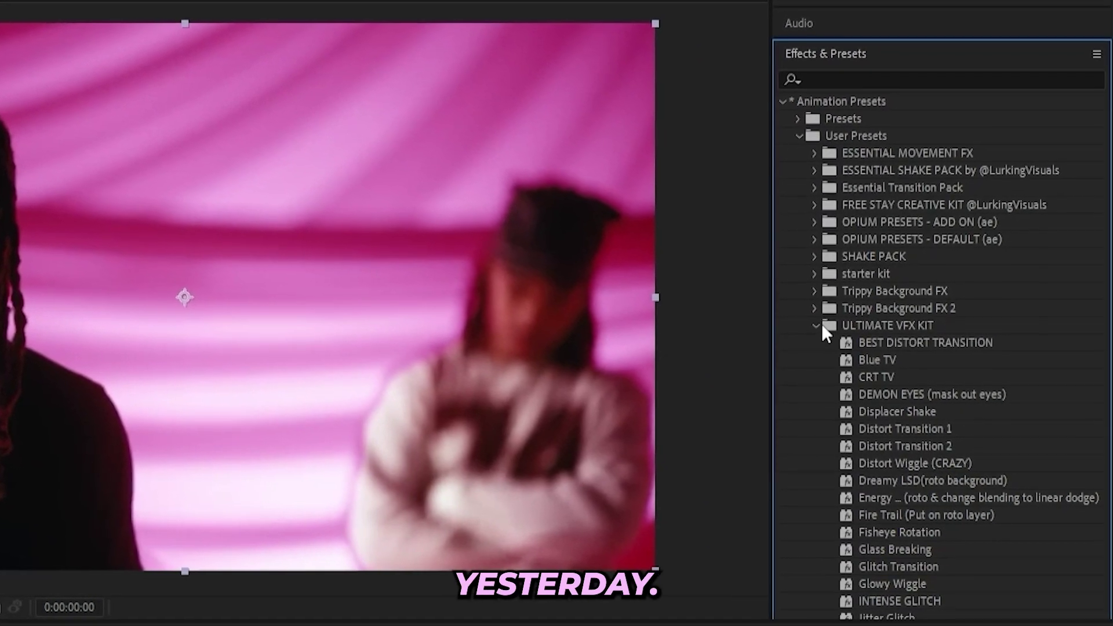
scroll(885, 287, down, 3)
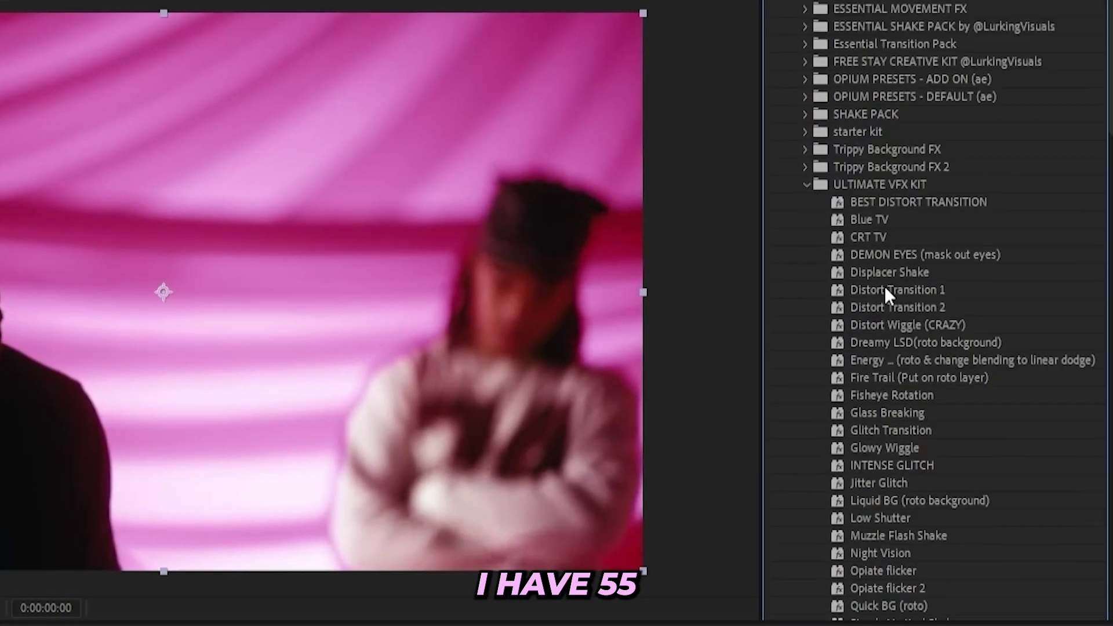
scroll(885, 286, down, 5)
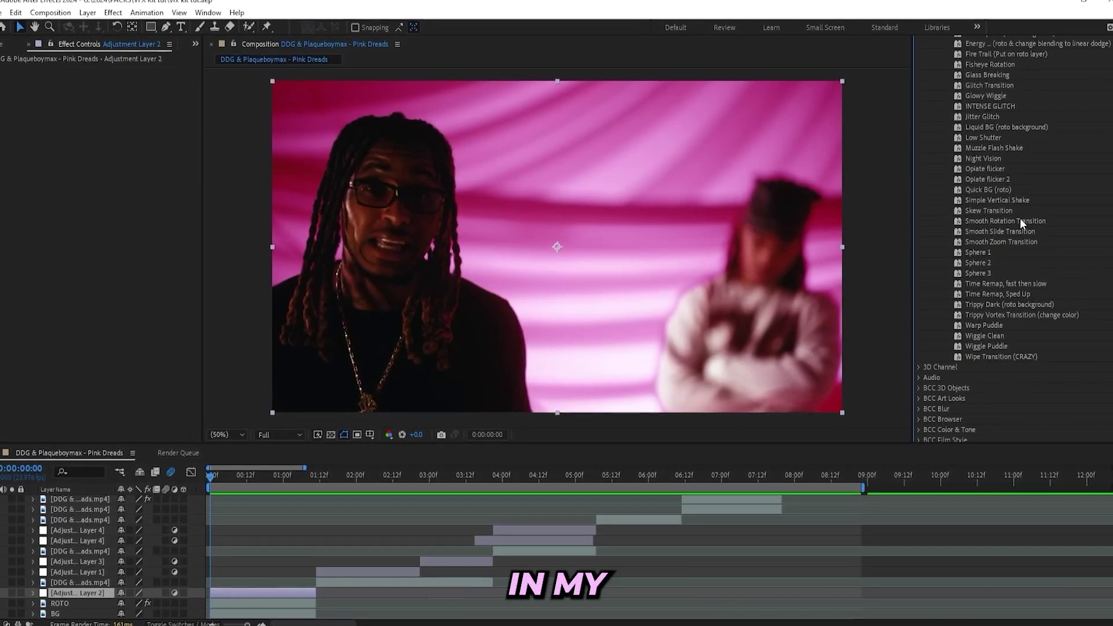
scroll(1029, 225, up, 5)
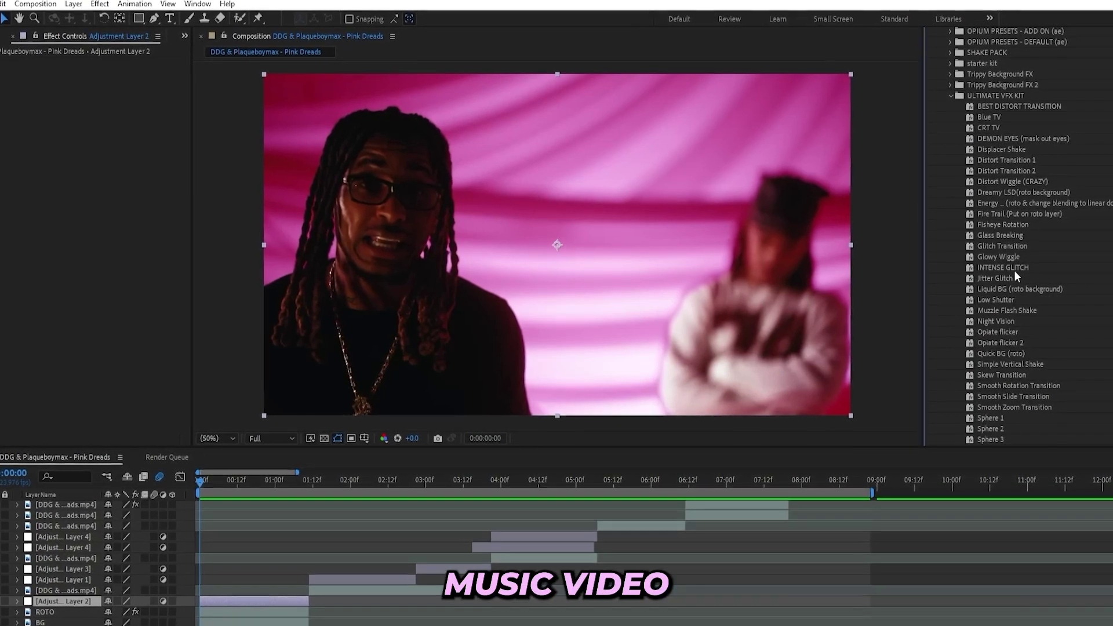
scroll(1015, 271, up, 2)
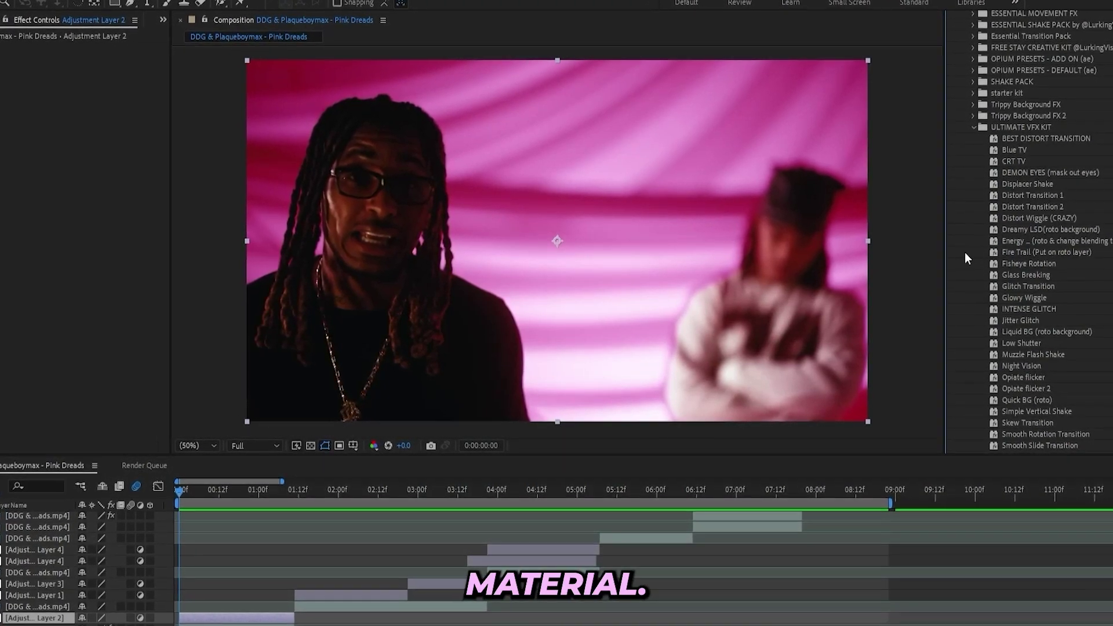
scroll(986, 270, down, 5)
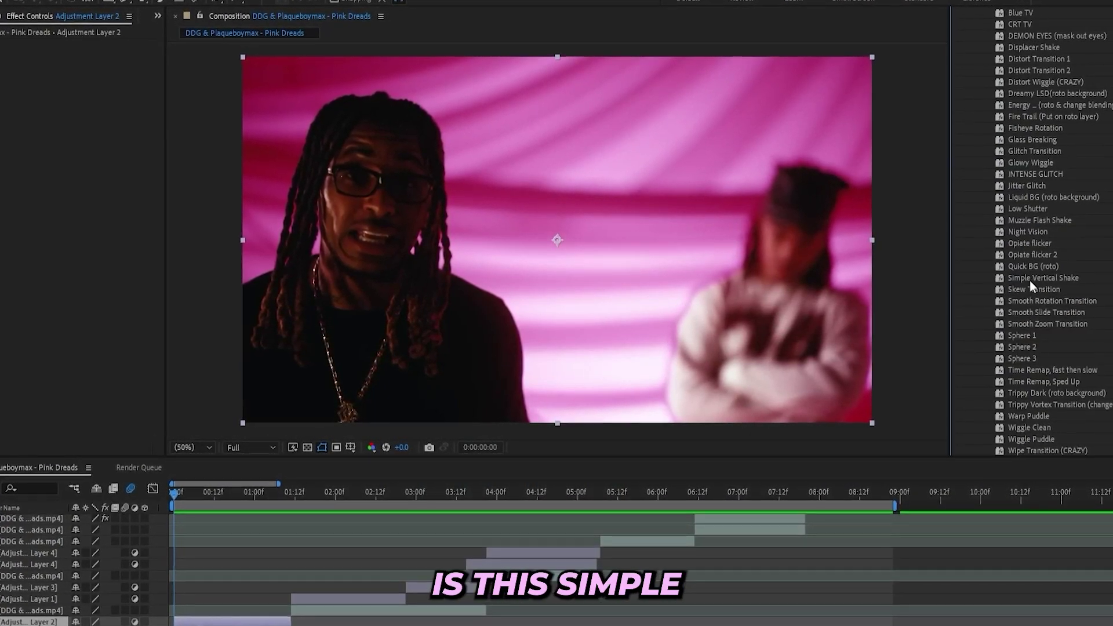
Pick the Simple Vertical Shake preset and preview playback, stopping at about one second.
click(1030, 279)
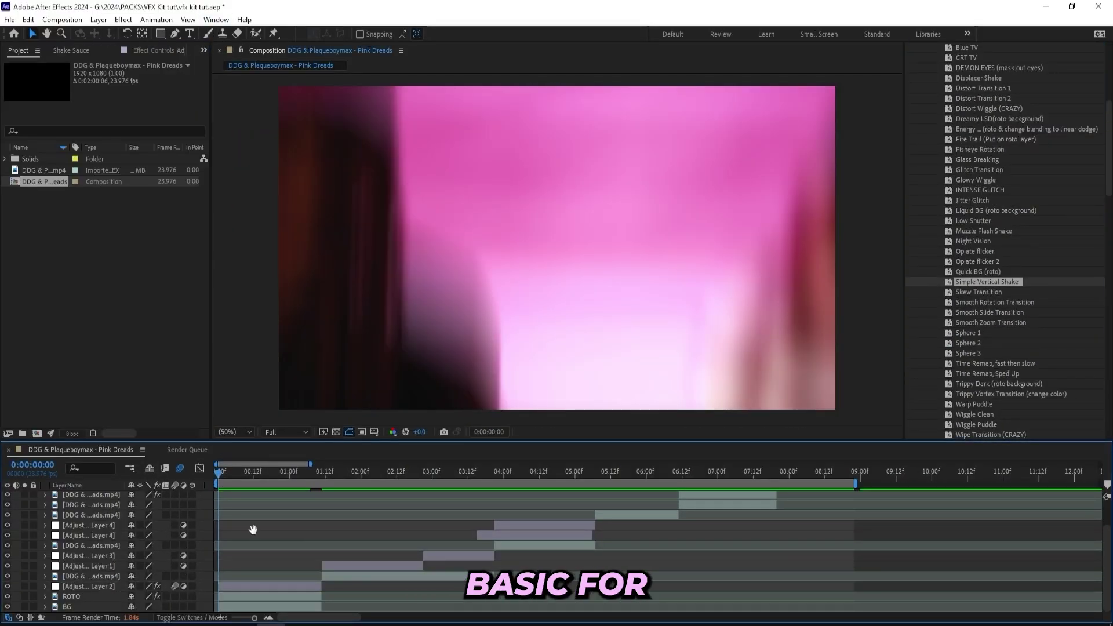
key(space)
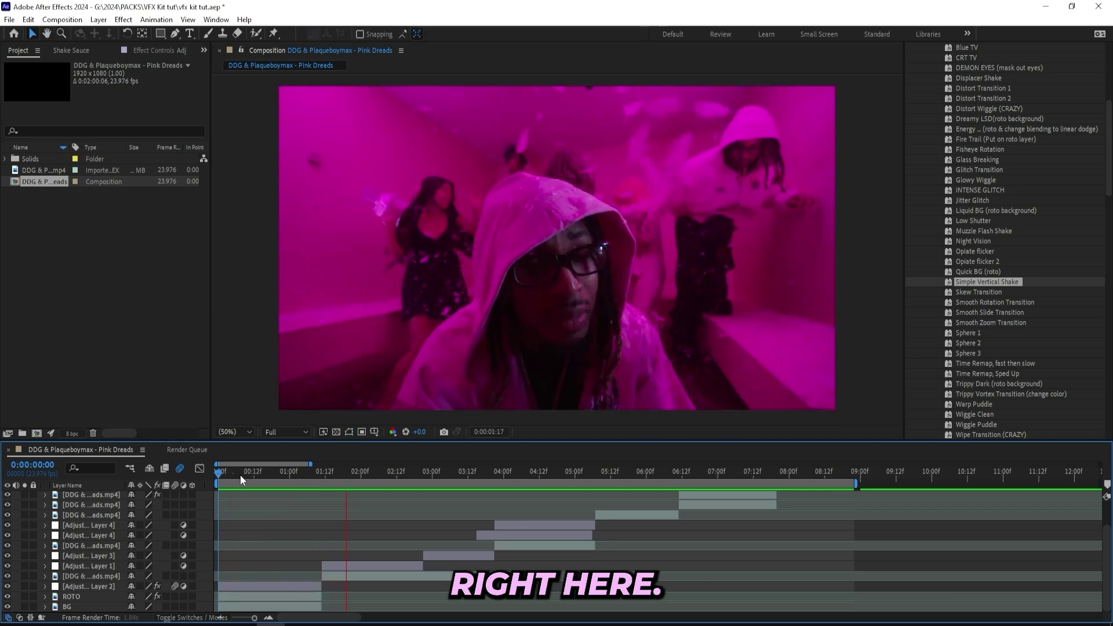
click(295, 472)
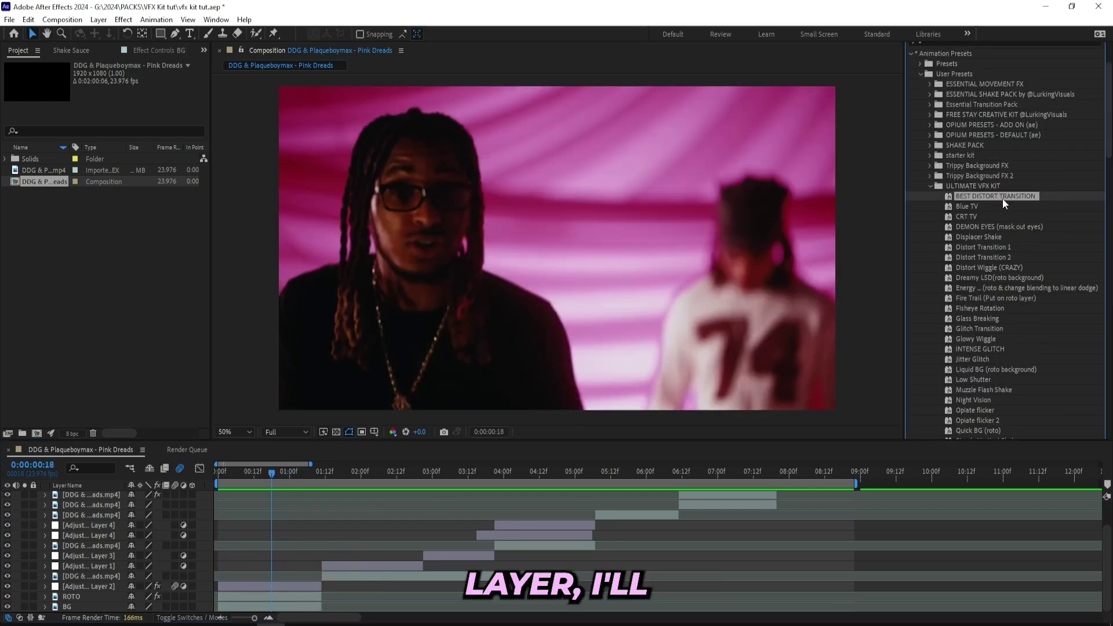
Apply BEST DISTORT TRANSITION to the BG layer and retime its keyframes.
drag(997, 197, 277, 611)
drag(508, 531, 393, 556)
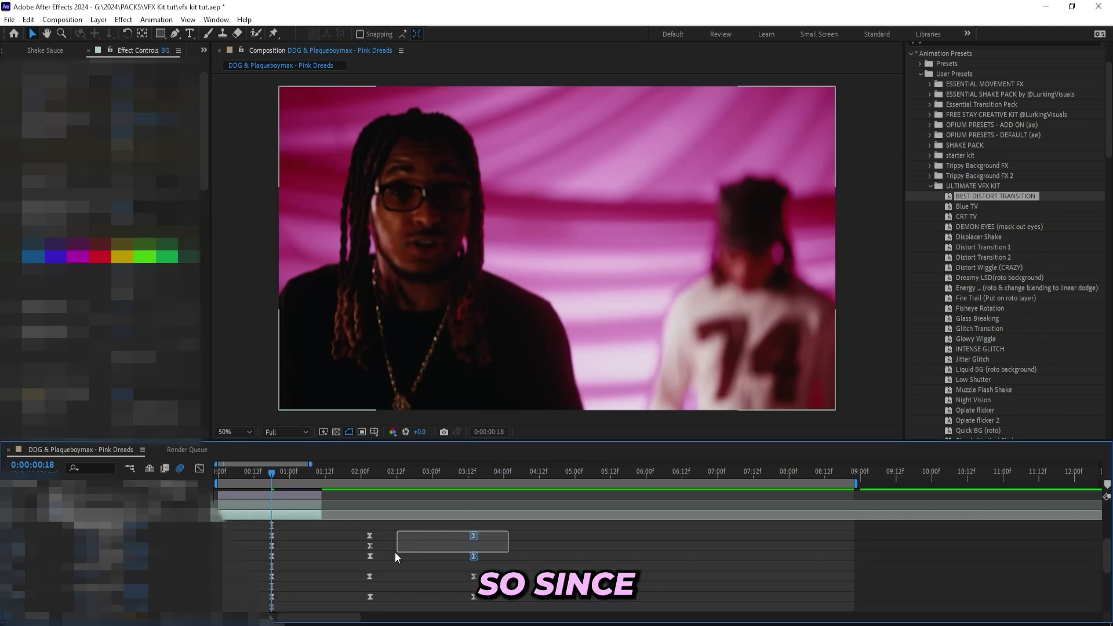
mouse_move(355, 609)
mouse_down()
mouse_move(313, 609)
mouse_move(363, 600)
mouse_up()
scroll(370, 592, up, 3)
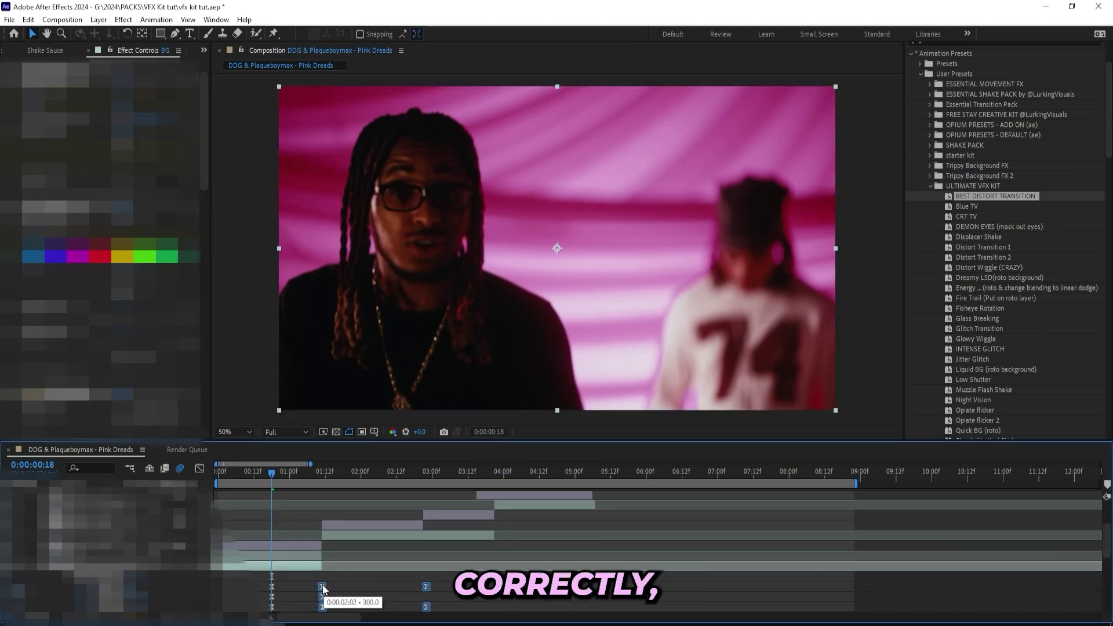
scroll(395, 545, up, 3)
scroll(385, 554, down, 5)
scroll(367, 555, up, 2)
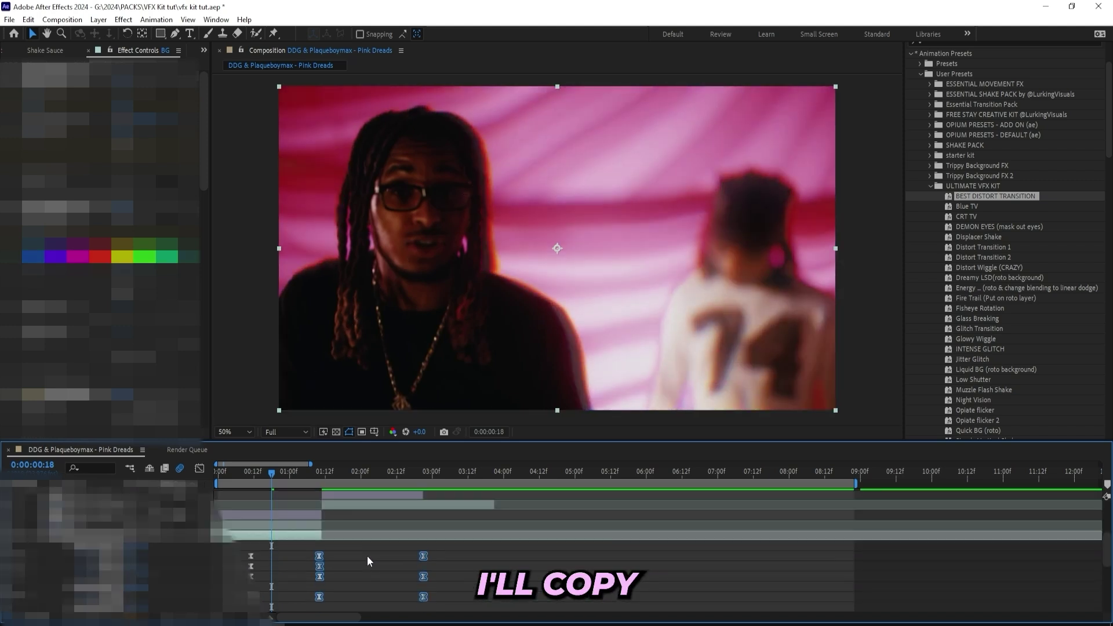
scroll(311, 508, up, 3)
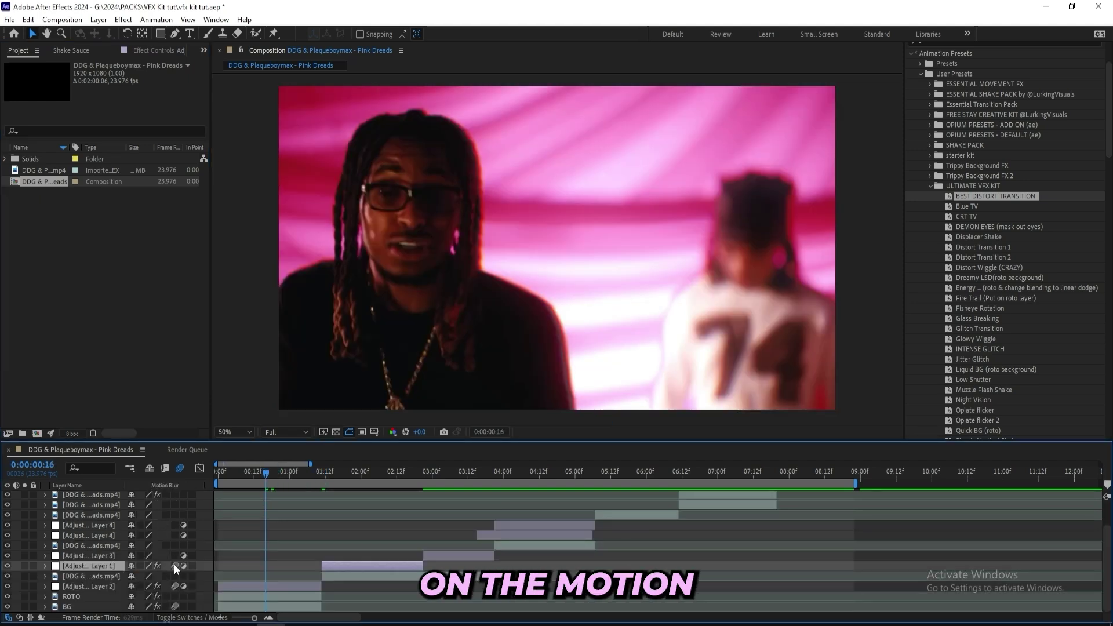
Enable motion blur on Adjustment Layer 1, scrub the first second, and show mask outlines.
click(175, 566)
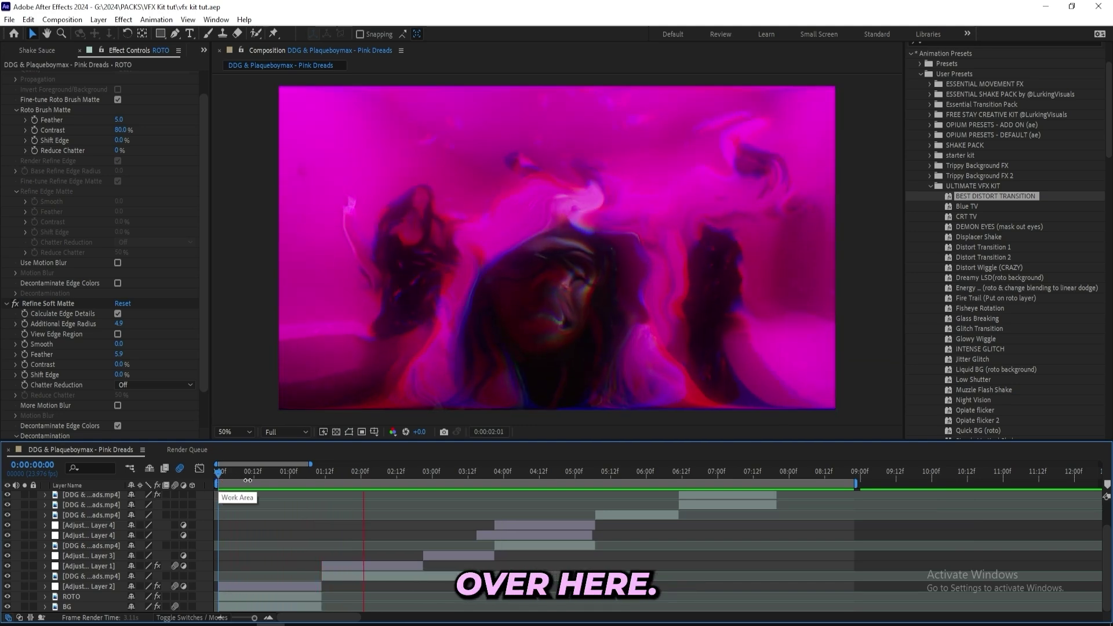
click(248, 472)
drag(250, 477, 313, 484)
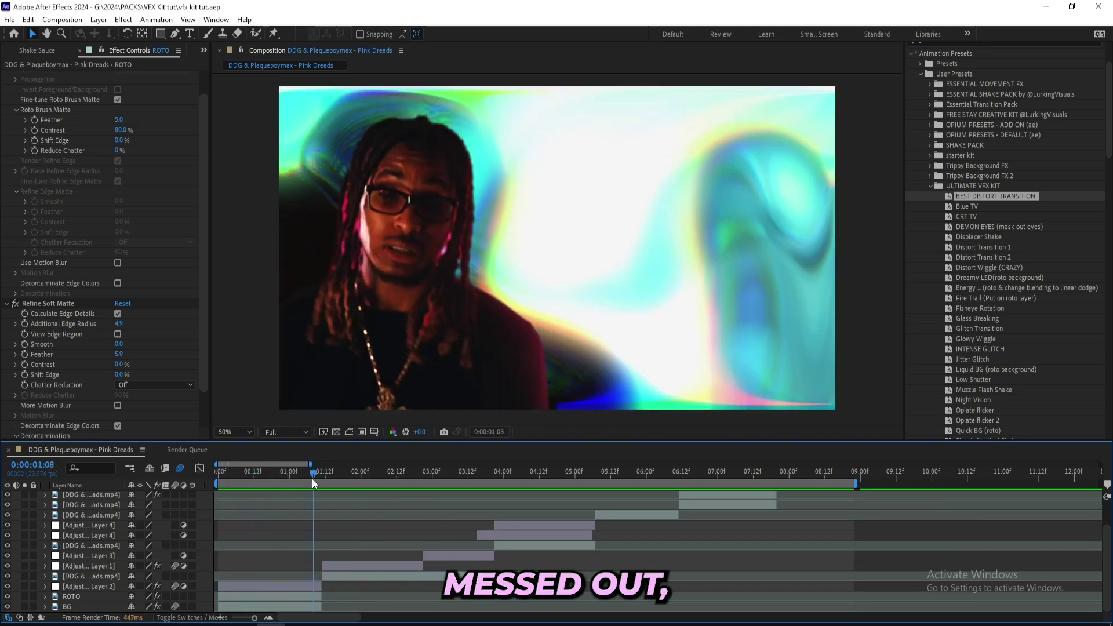
click(349, 432)
Keyframe ROTO's Position sliding off-left over two frames, then separate it into X and Y.
click(305, 597)
key(p)
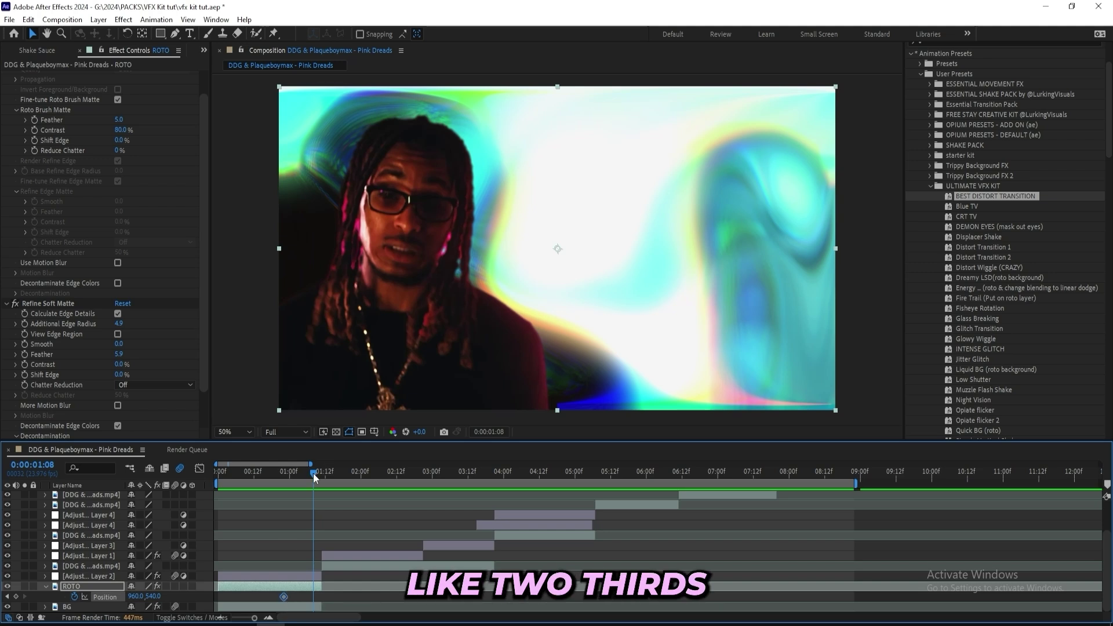
drag(313, 473, 318, 476)
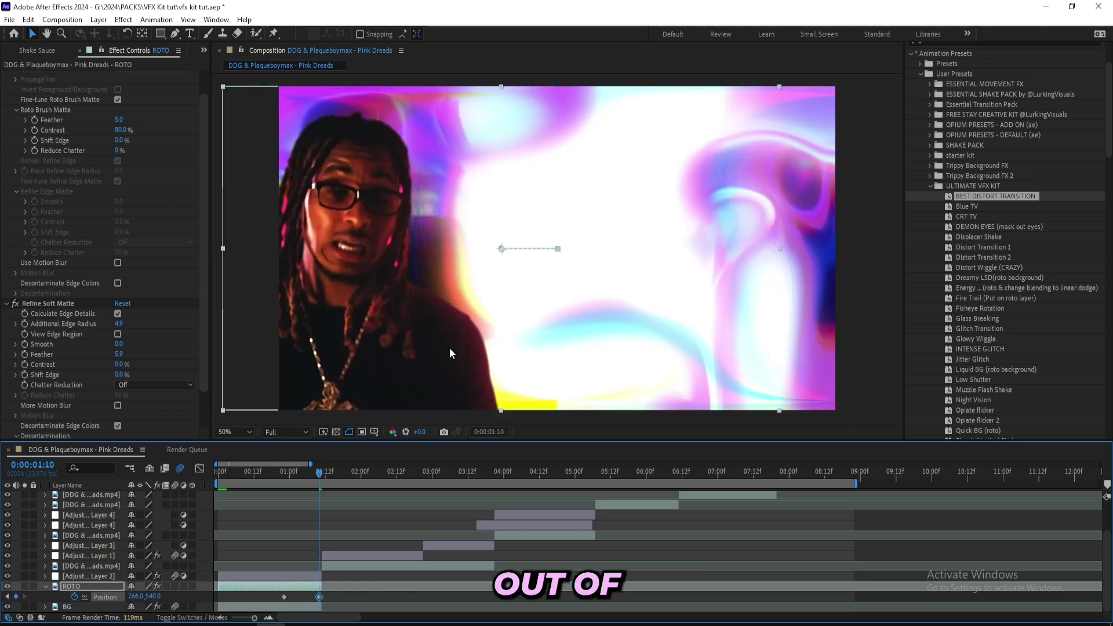
drag(450, 348, 293, 365)
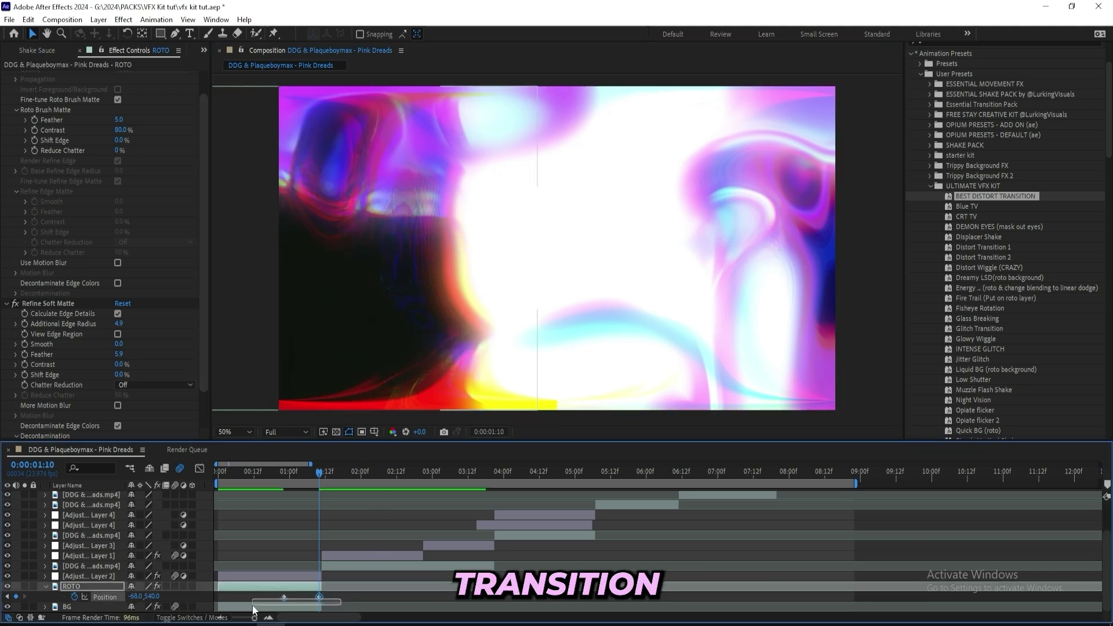
right_click(104, 597)
click(155, 450)
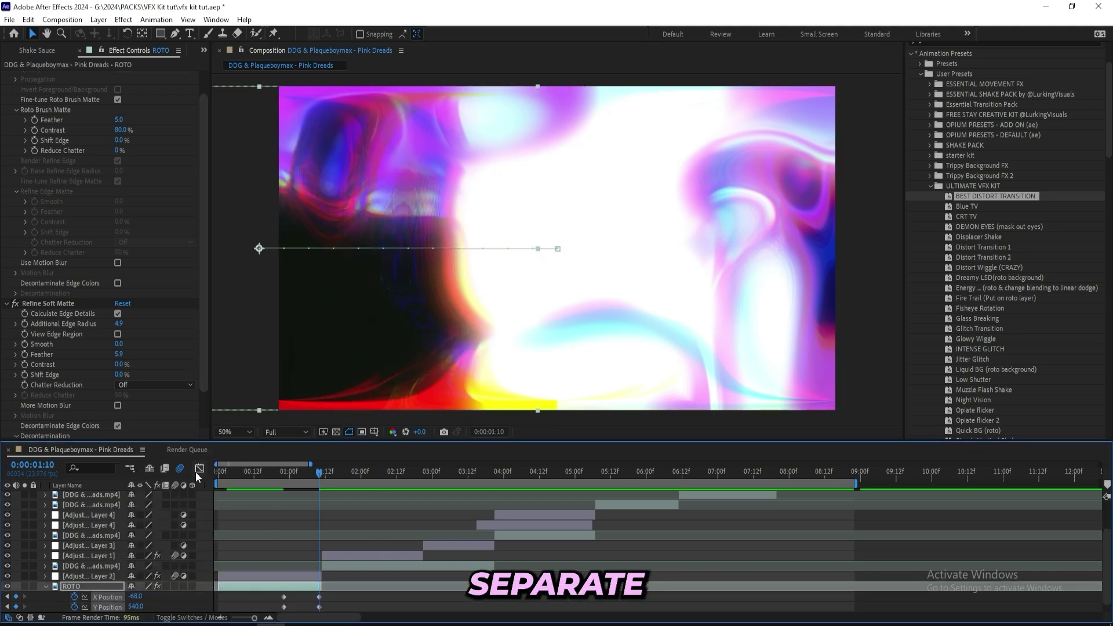
Easy-ease ROTO's Position keyframes, enable layer and comp motion blur, and steepen the X Position curve.
scroll(320, 542, down, 1)
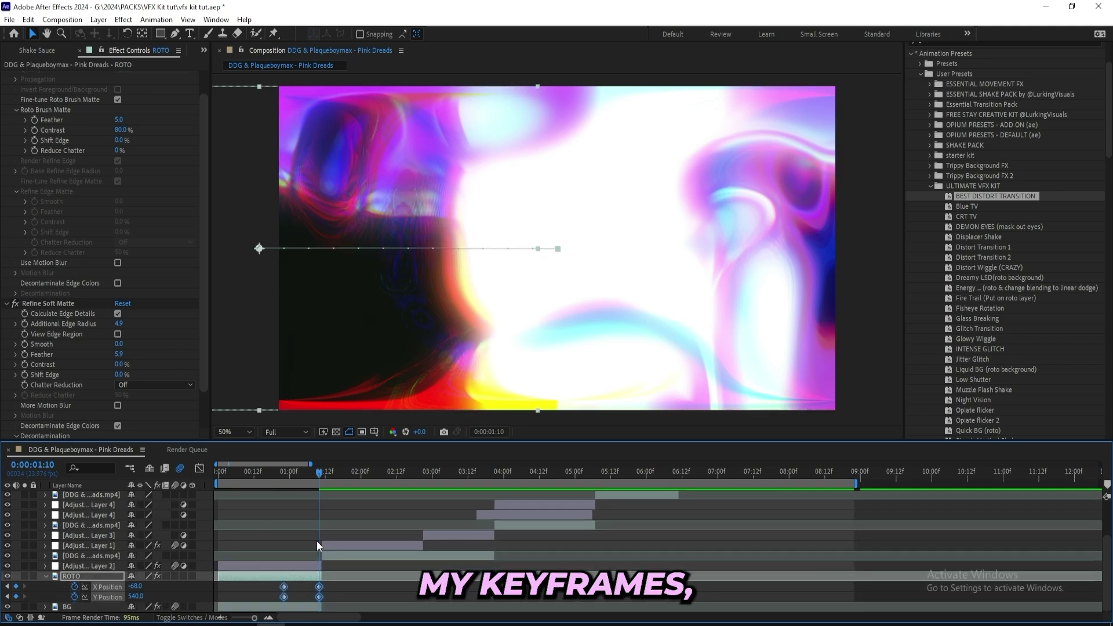
key(F9)
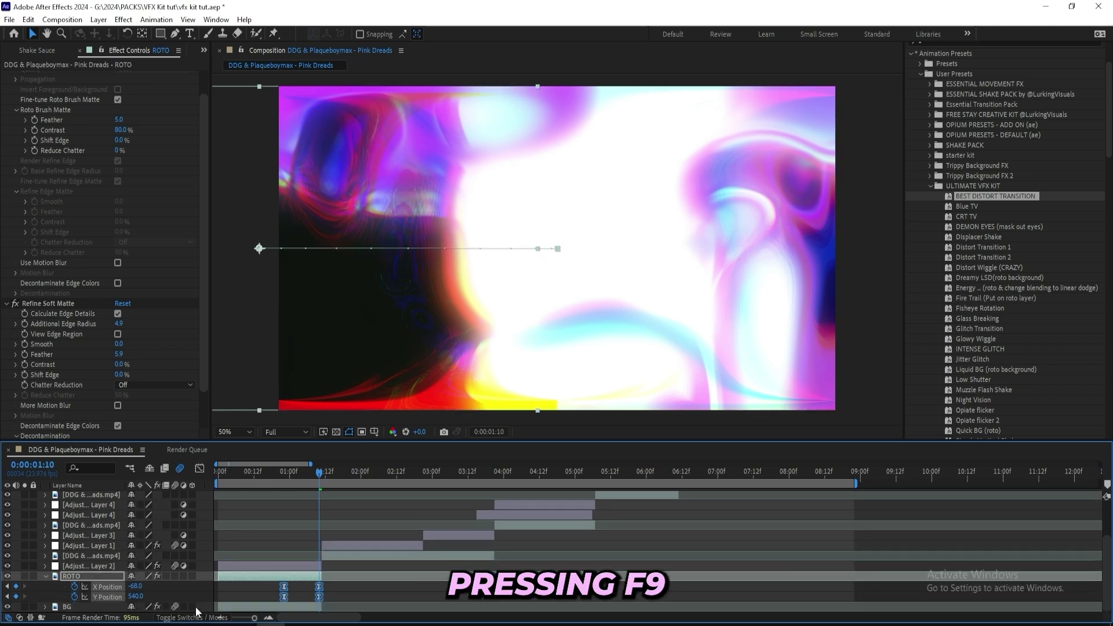
click(202, 465)
click(174, 576)
click(200, 469)
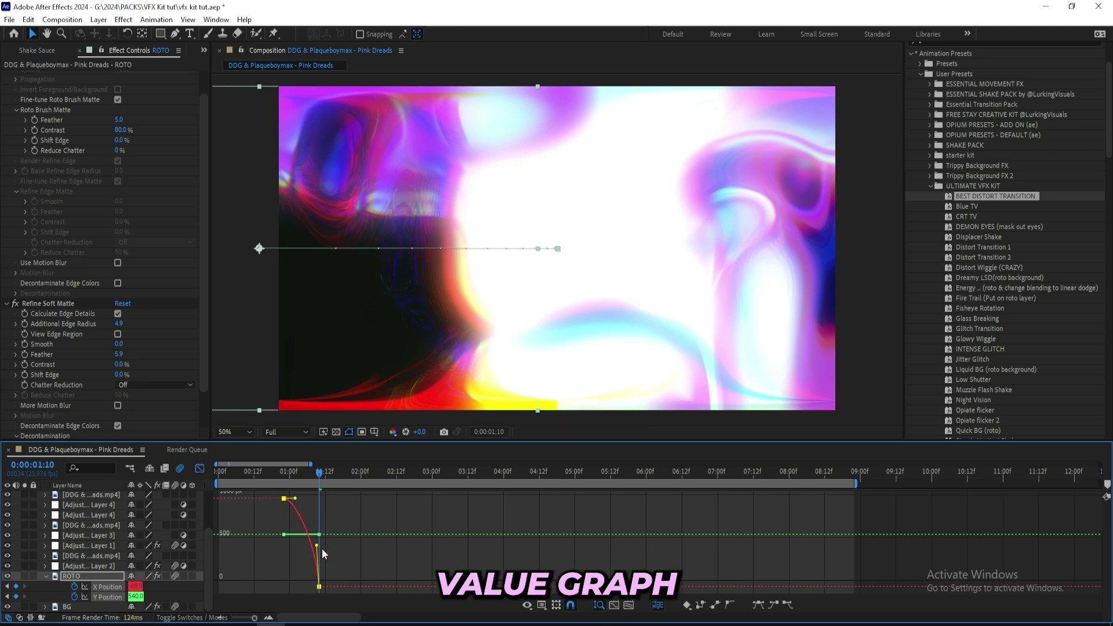
drag(317, 546, 318, 541)
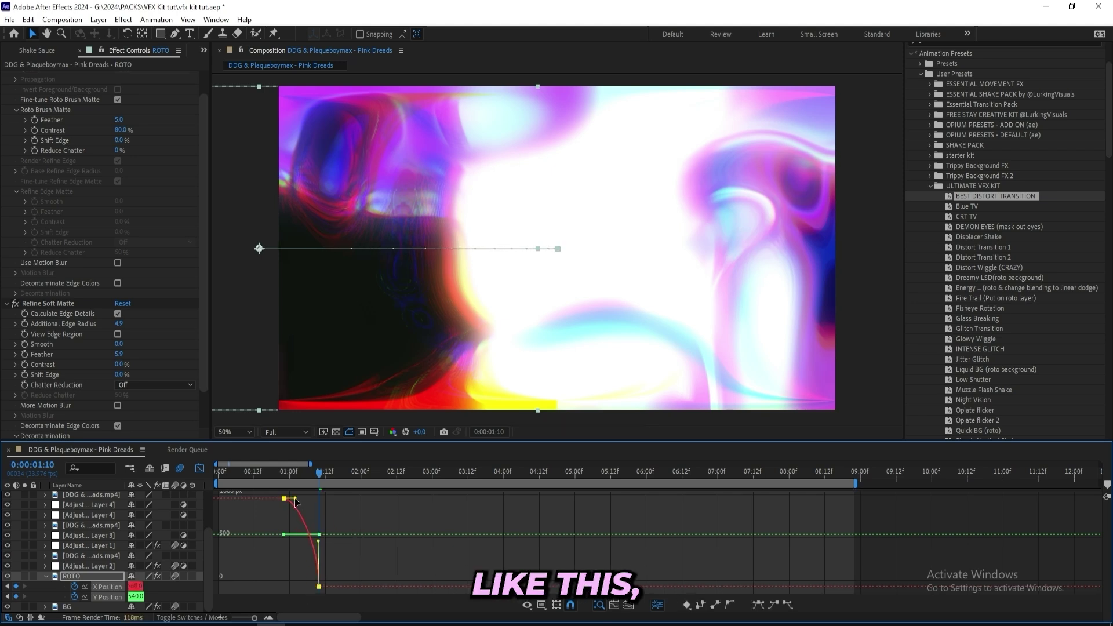
drag(316, 498, 314, 499)
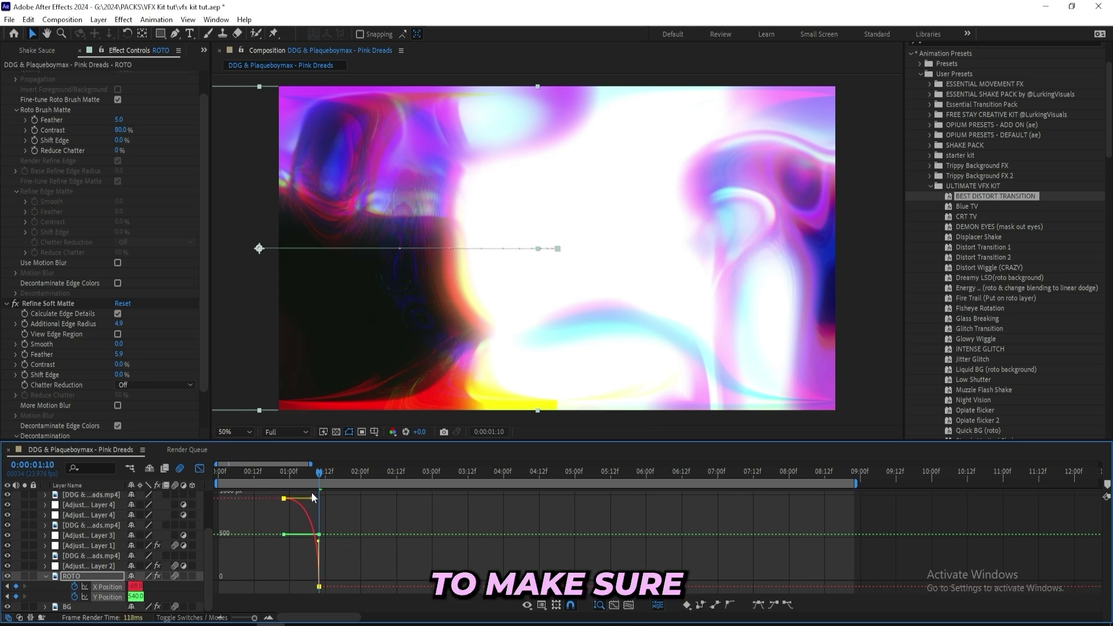
Preview and scrub the ROTO slide-out, then return to layer bars and select BG.
click(293, 471)
key(space)
scroll(313, 510, up, 3)
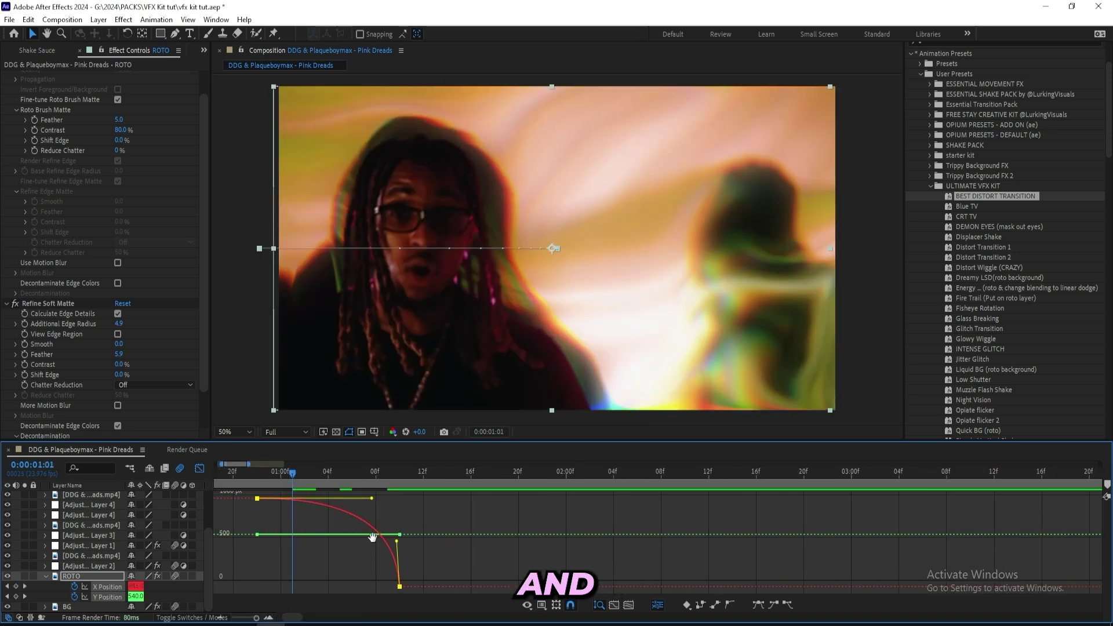
click(294, 473)
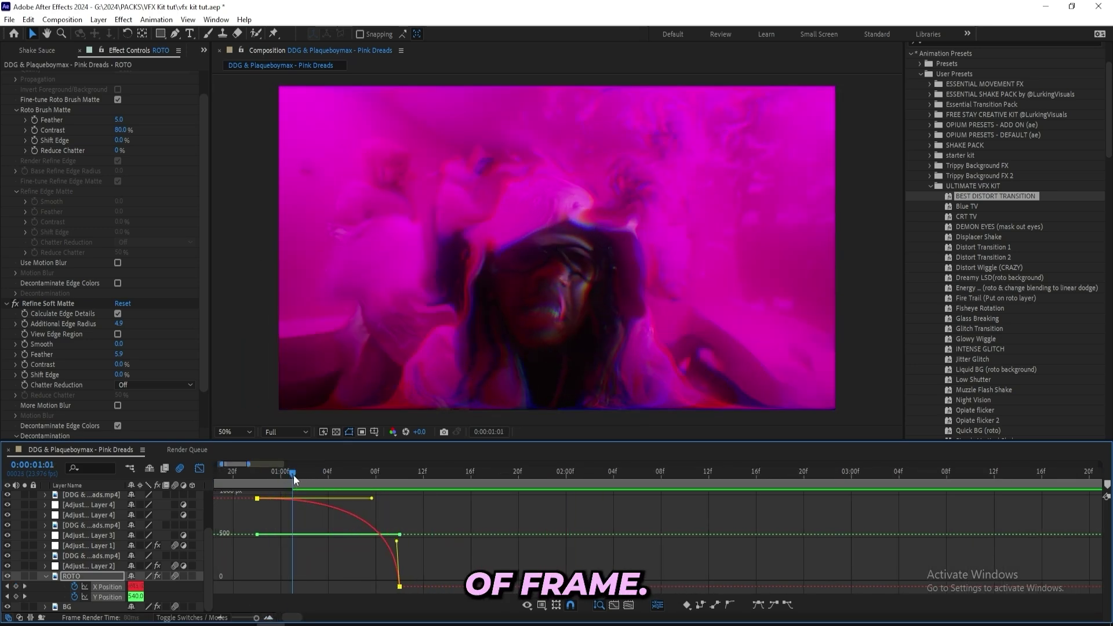
drag(295, 473, 400, 473)
key(shift+F3)
key(ctrl+Down)
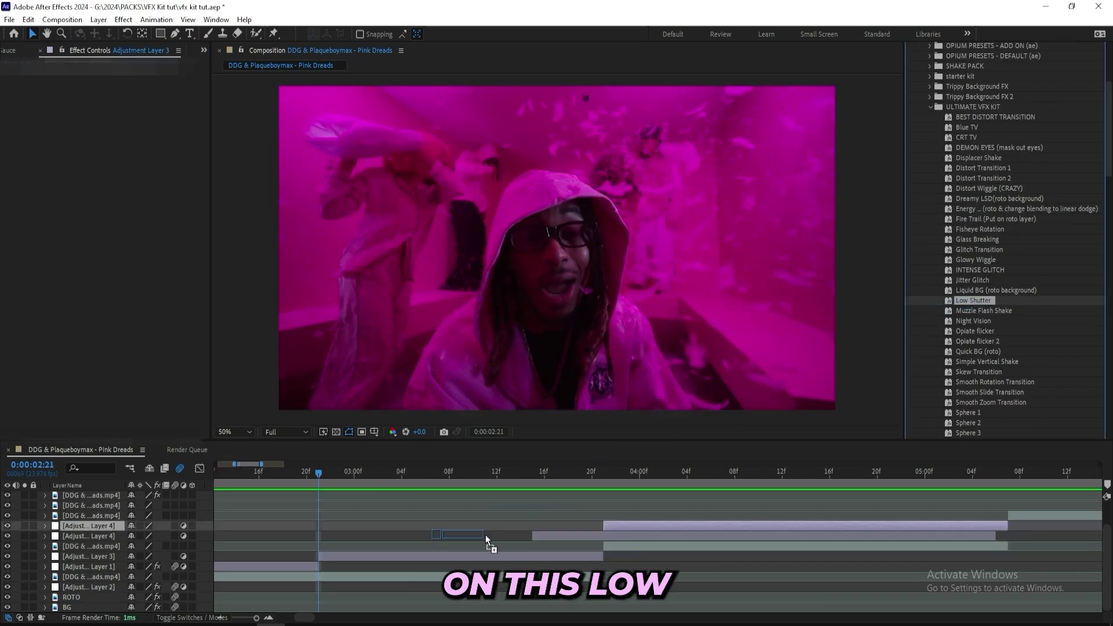
Apply Low Shutter to the third adjustment layer and add a white solid at the cut.
drag(486, 539, 423, 558)
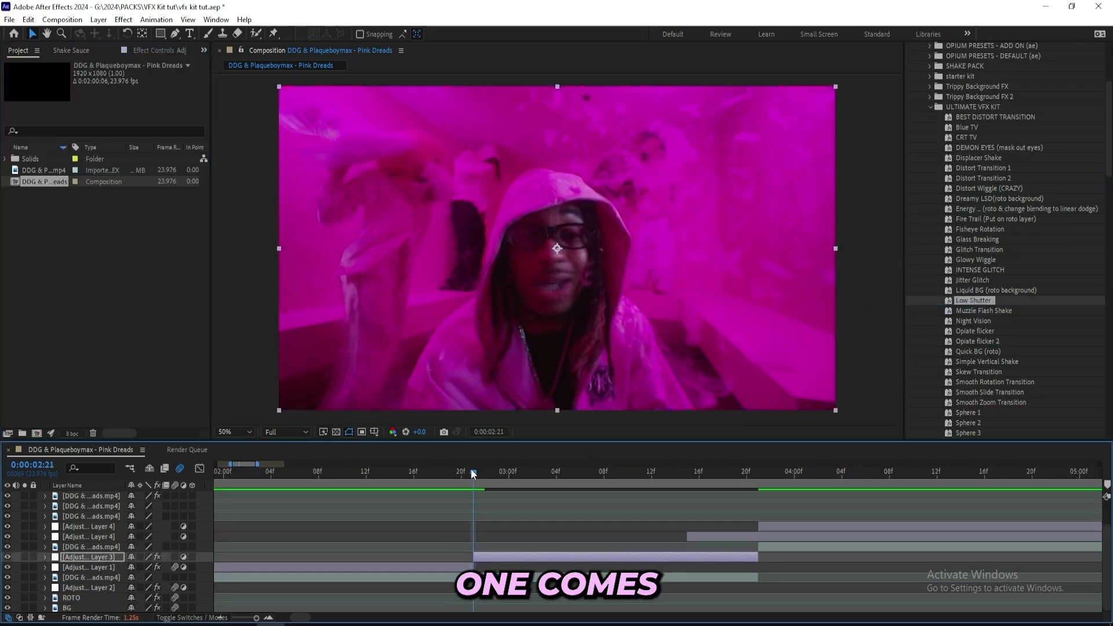
drag(460, 470, 402, 474)
right_click(259, 351)
mouse_move(286, 359)
click(428, 398)
click(447, 610)
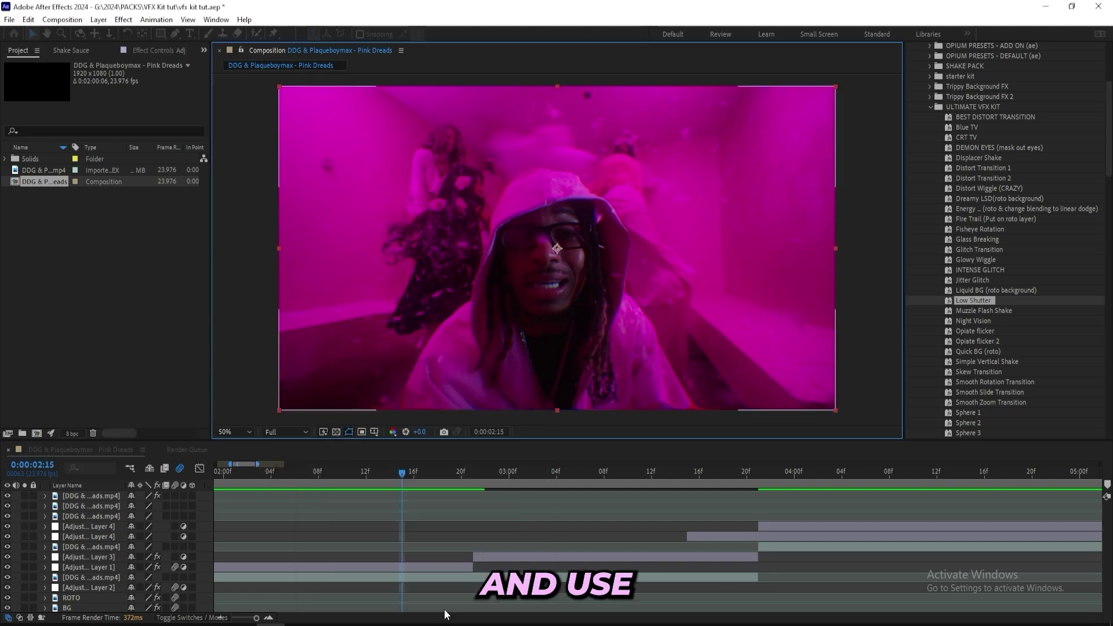
Trim the white solid to a one-frame flash, delete leftovers, and shift it two frames later.
drag(406, 475, 437, 473)
key(ctrl+shift+d)
key(ctrl+shift+d)
key(ctrl+shift+d)
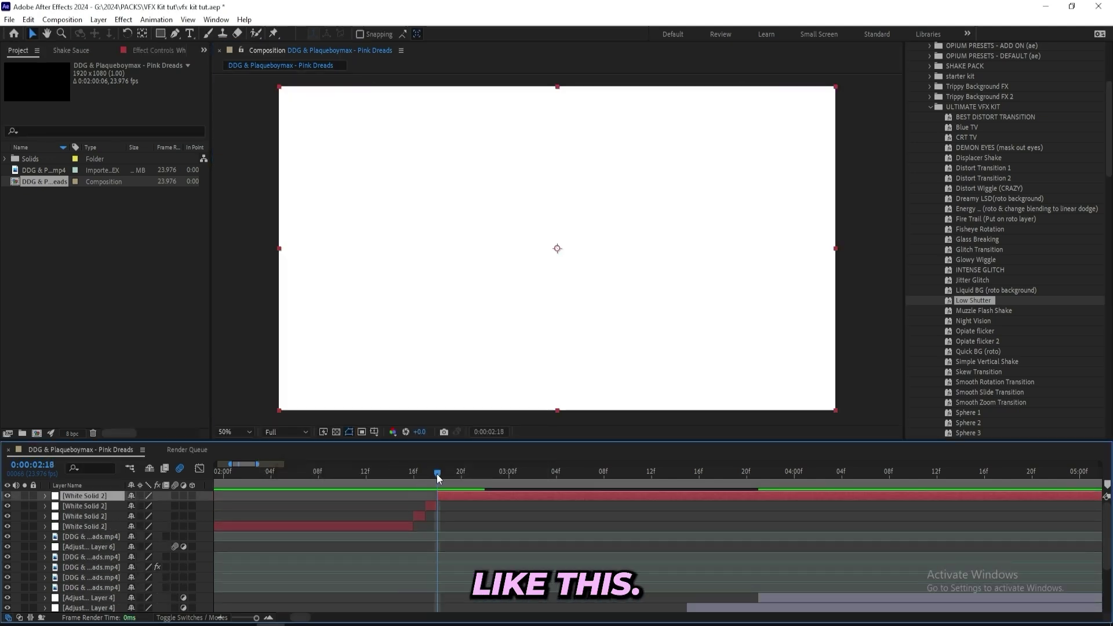
key(ctrl+shift+d)
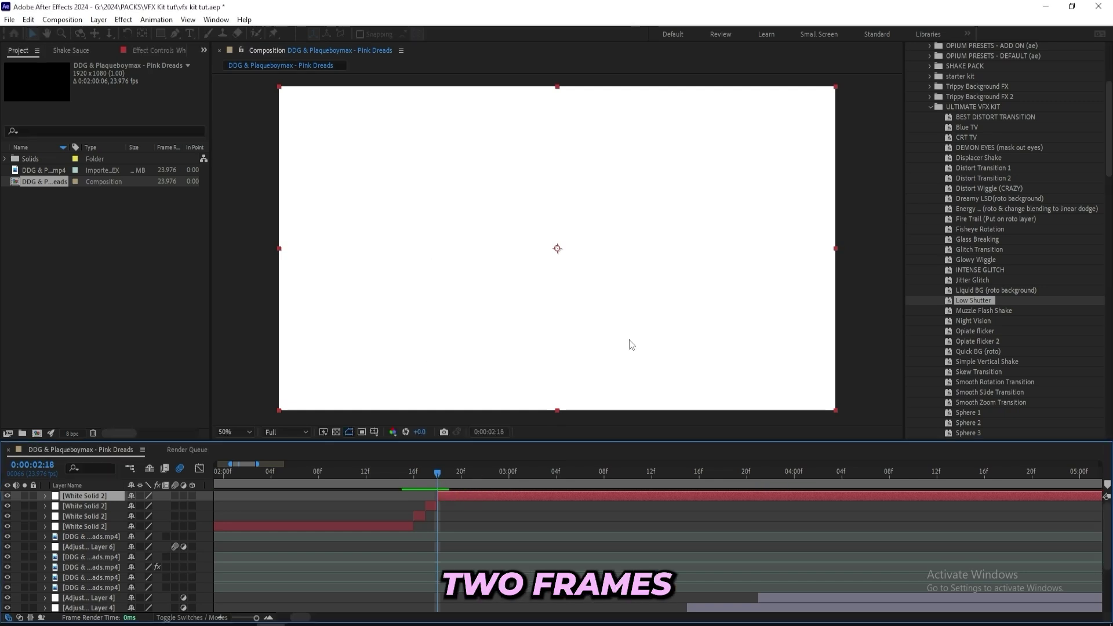
key(Delete)
mouse_move(431, 500)
mouse_down()
mouse_move(461, 498)
mouse_move(434, 505)
mouse_move(444, 506)
mouse_up()
click(459, 472)
Reveal both white solids' Opacity and lower the second solid to about 33%.
click(463, 494)
key(t)
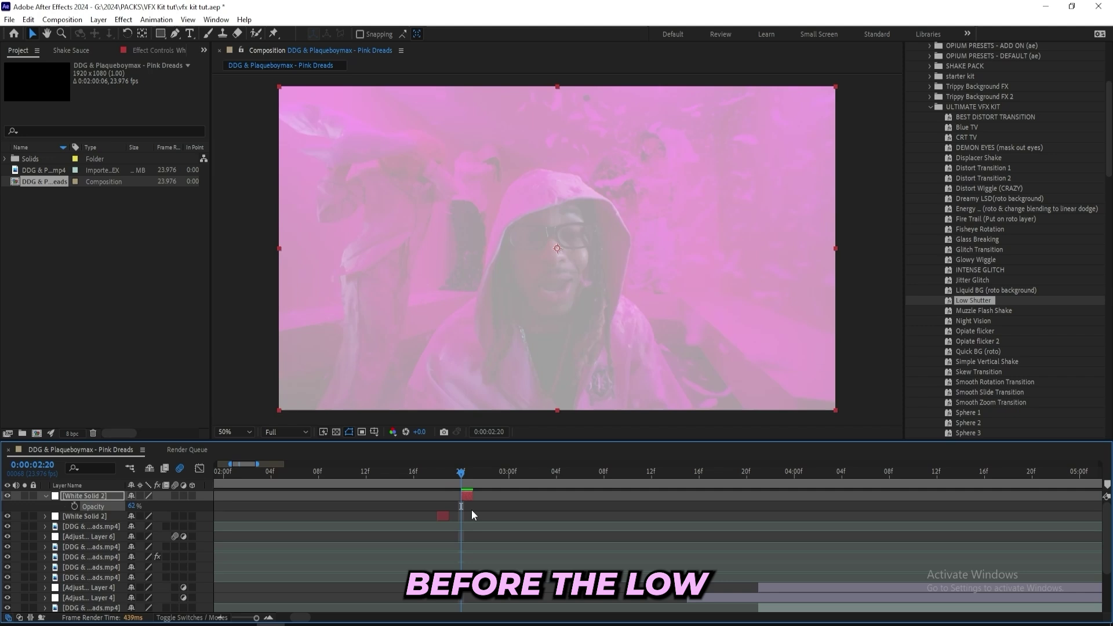
click(443, 516)
key(Page_Up)
key(Page_Up)
key(t)
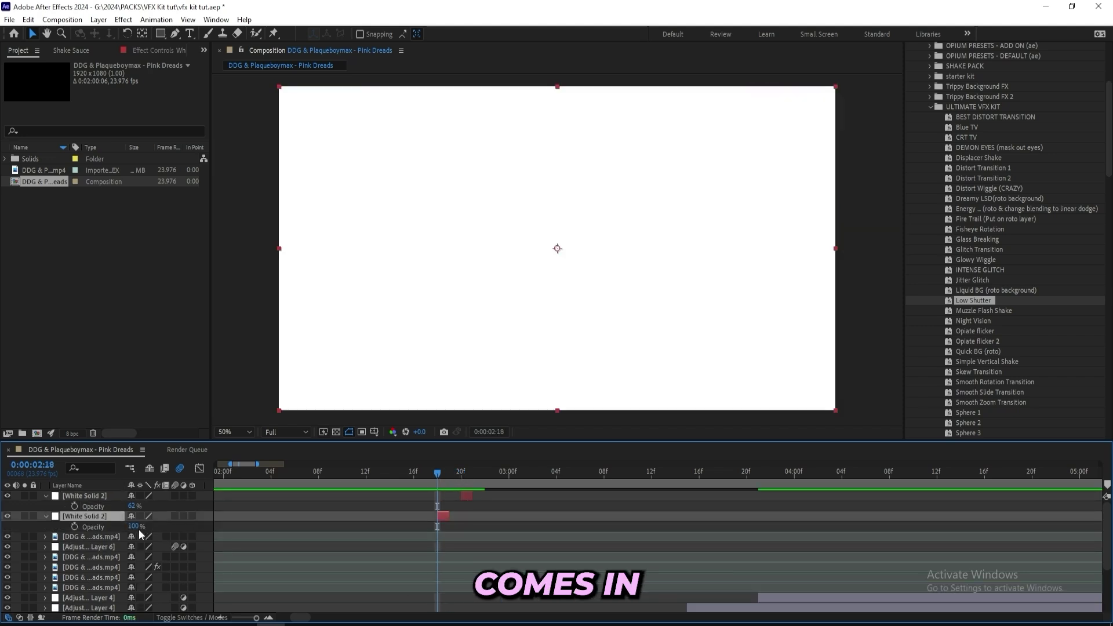
drag(136, 527, 90, 537)
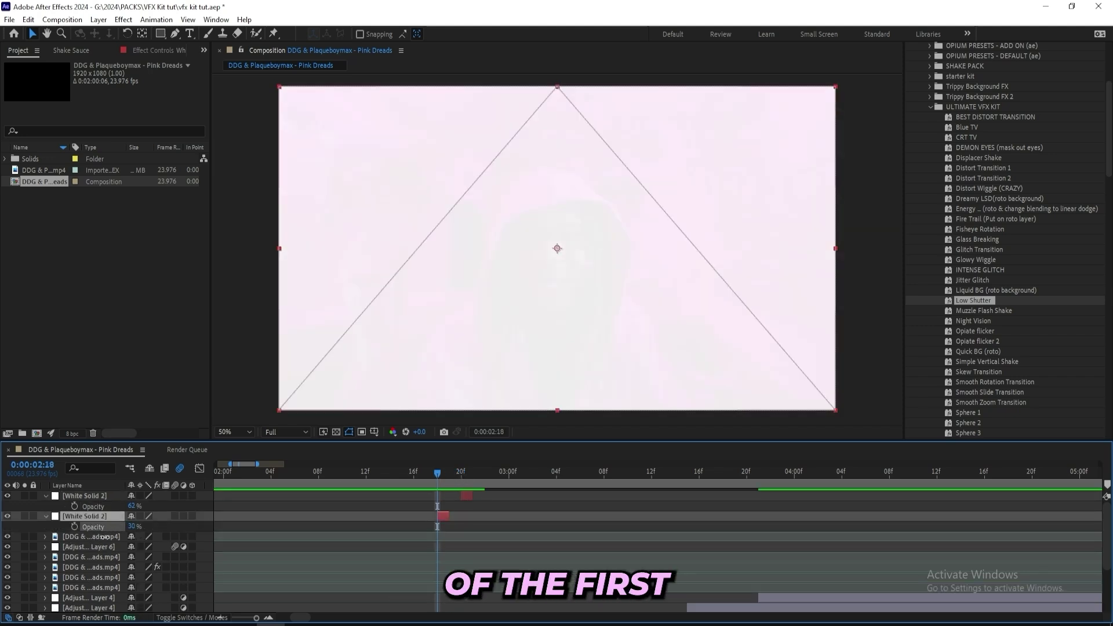
Move both flashes just before 0:00:02:20, duplicate one for a third flash, and collapse them.
drag(444, 475, 467, 482)
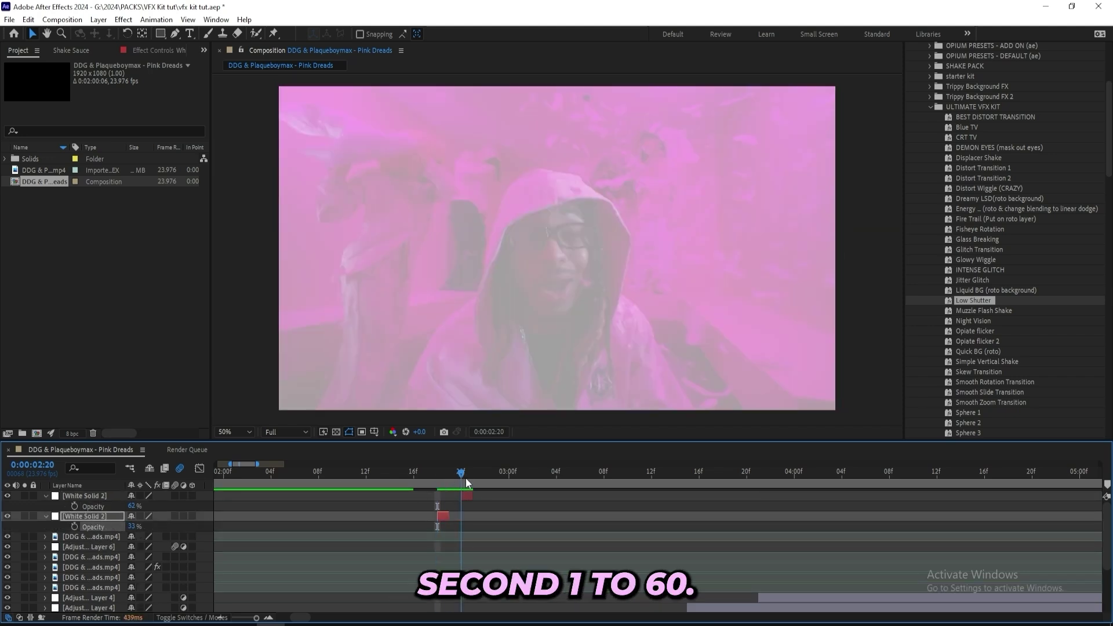
click(460, 495)
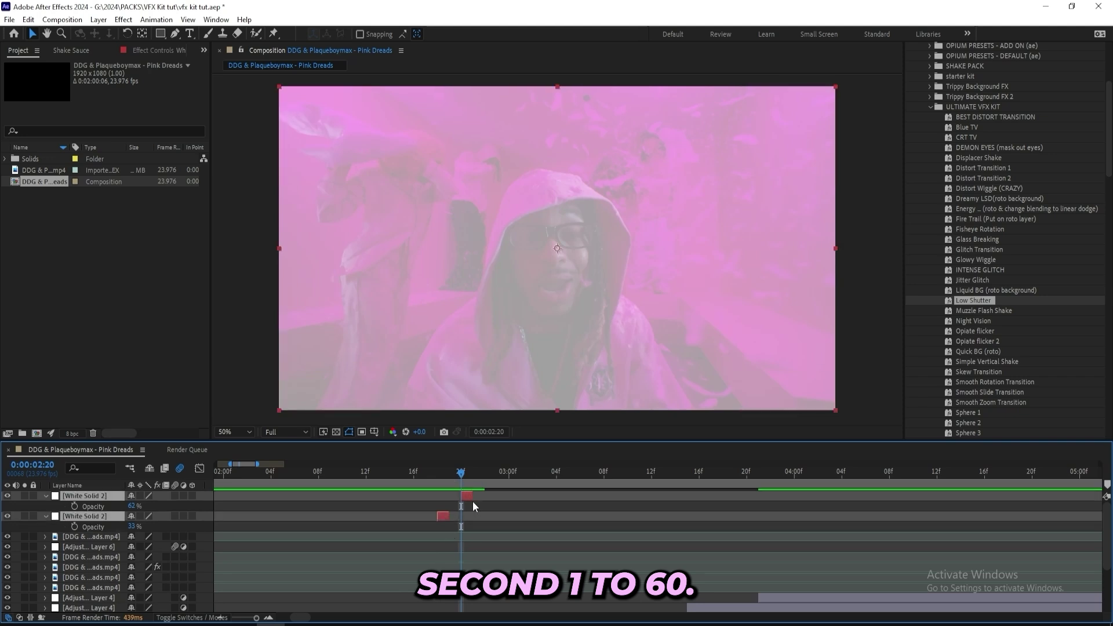
drag(464, 495, 451, 495)
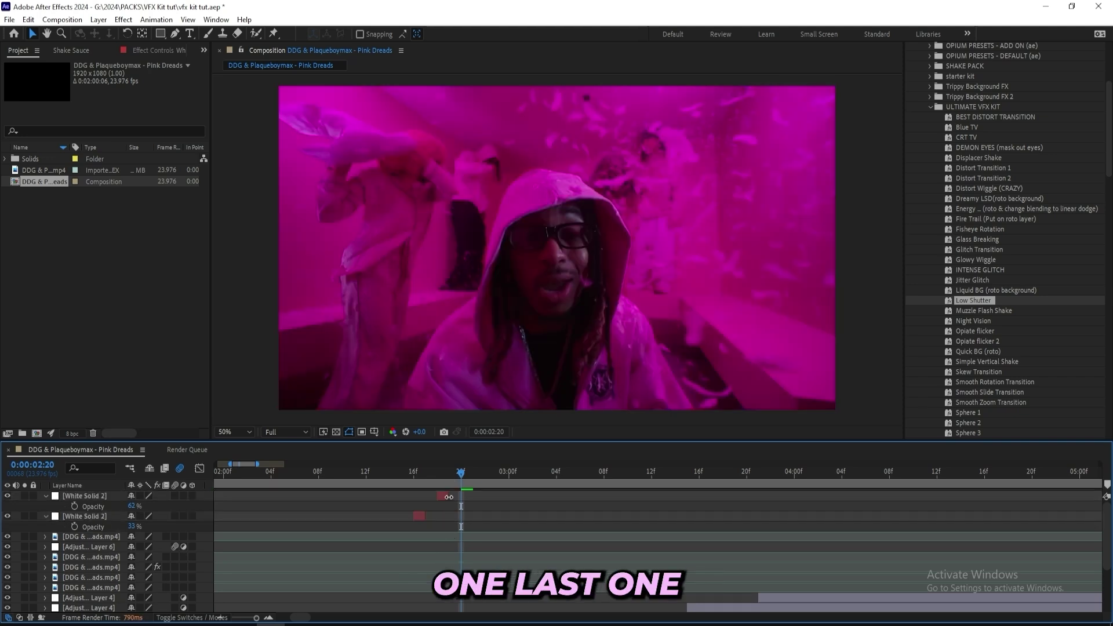
key(ctrl+alt+v)
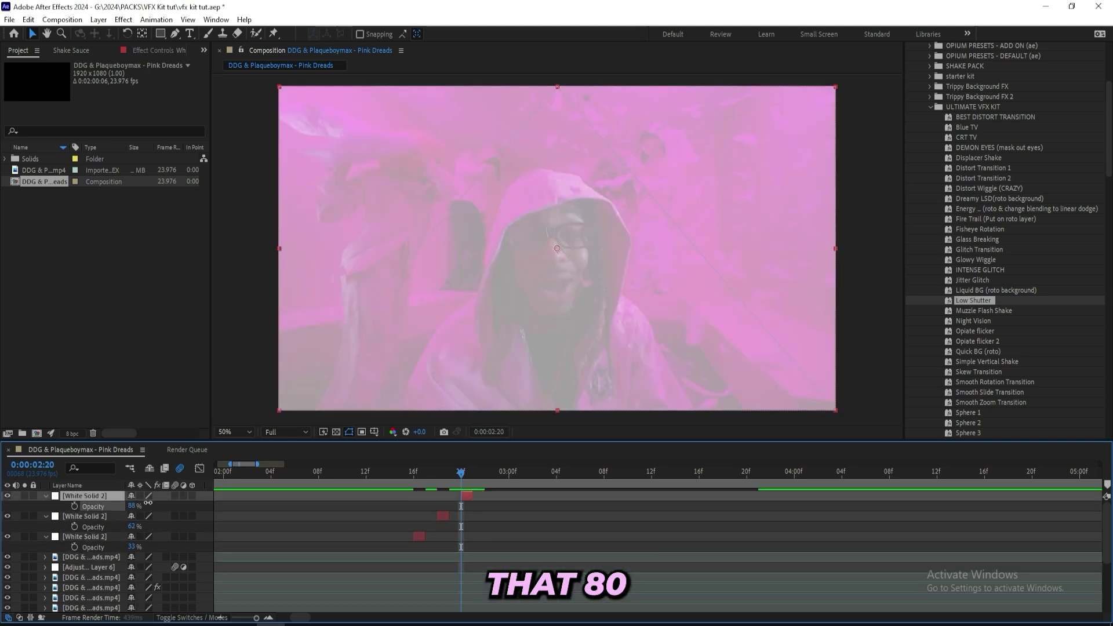
click(46, 496)
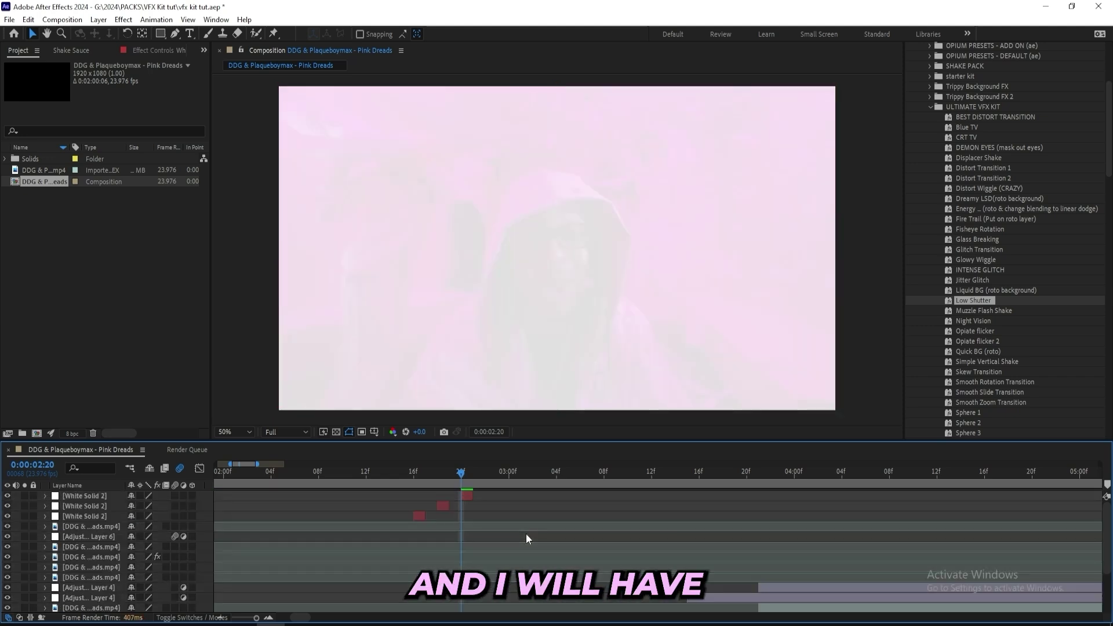
Scrub from the magenta cut forward to the blue corridor scene.
click(368, 480)
scroll(441, 496, down, 3)
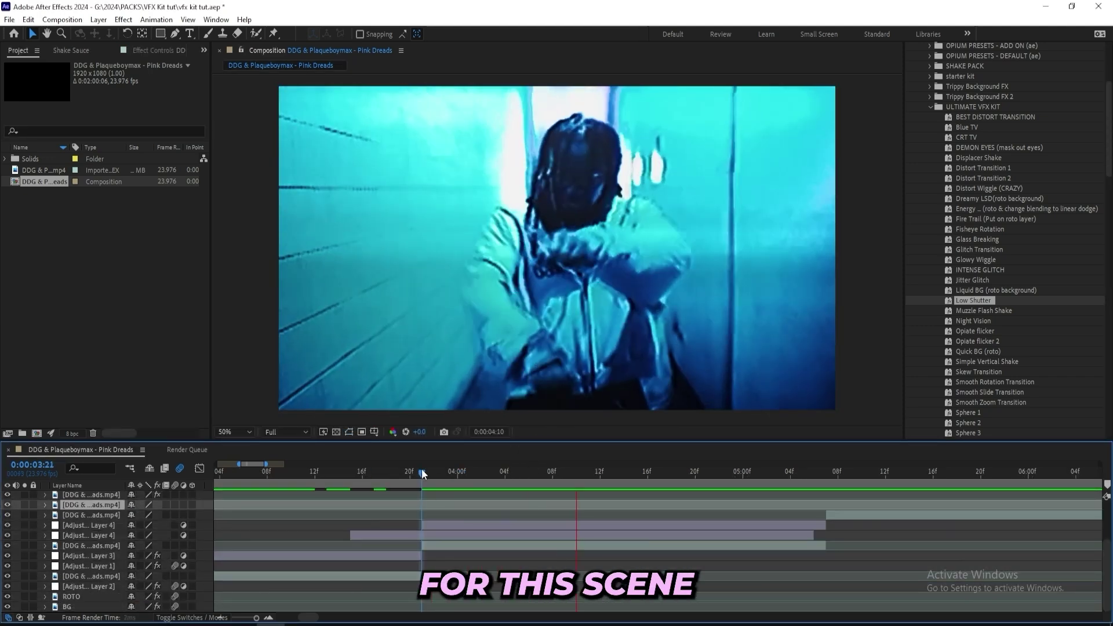
drag(447, 467, 421, 465)
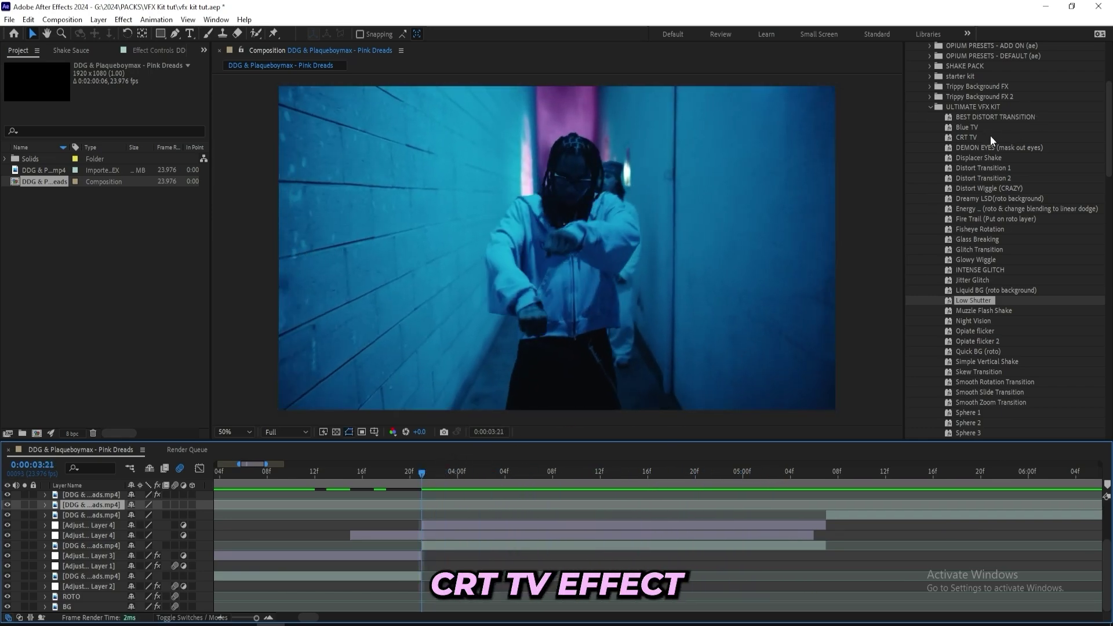
Apply the CRT TV preset to Adjustment Layer 4 and scrub back to review the look.
drag(994, 134, 520, 523)
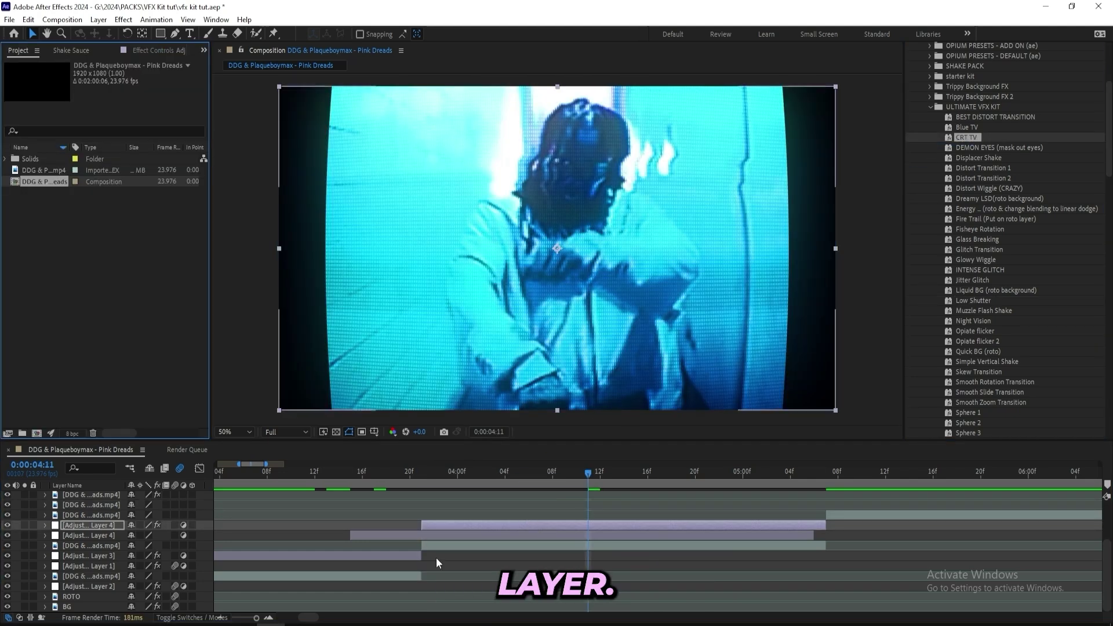
click(475, 571)
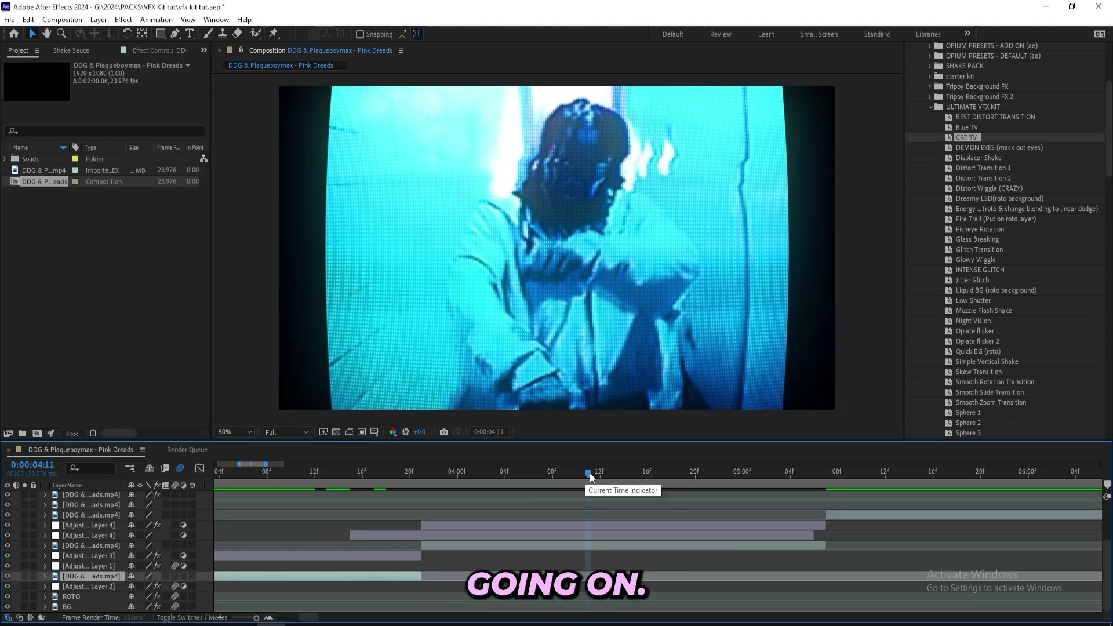
drag(586, 475, 410, 508)
key(Page_Up)
key(Page_Up)
key(Page_Up)
click(360, 534)
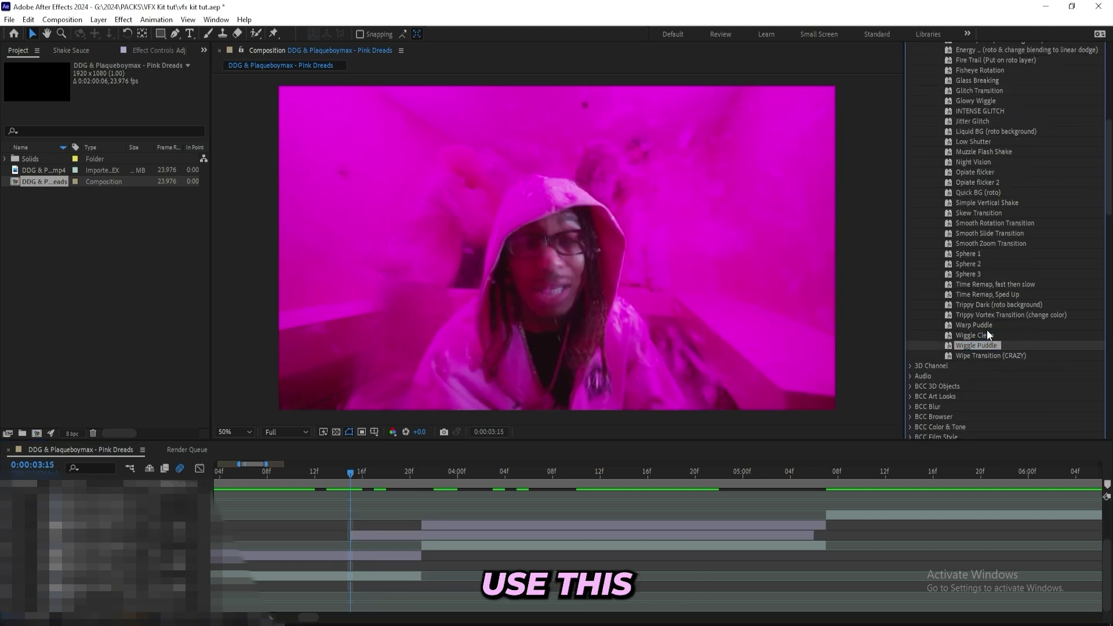
Drag the Warp Puddle preset onto Adjustment Layer 4 and dismiss the error dialog.
drag(975, 325, 371, 534)
key(Return)
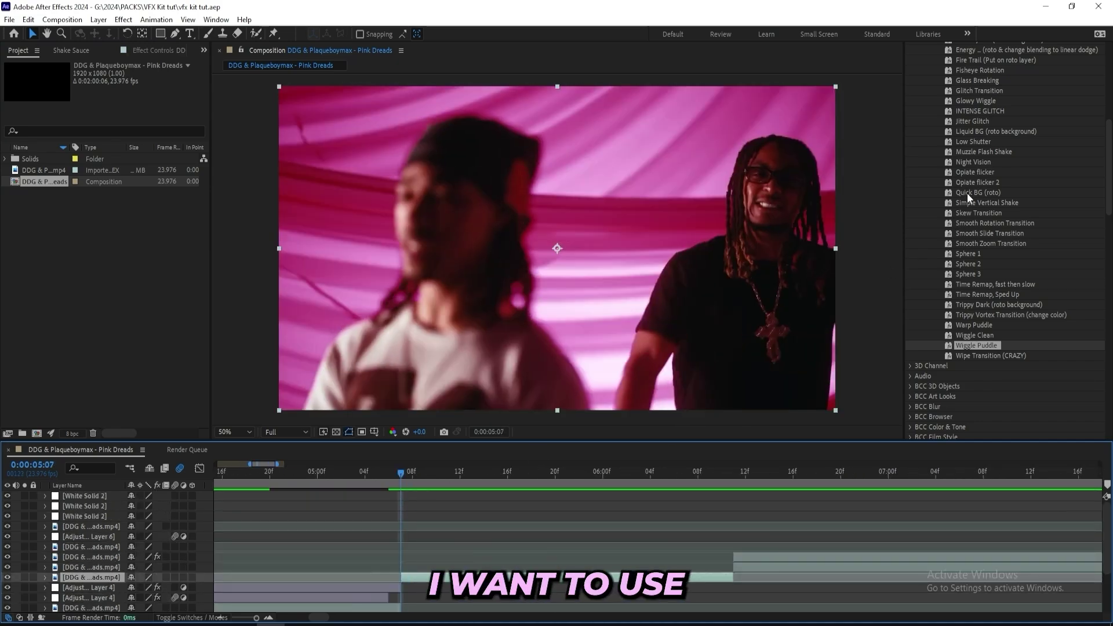
scroll(965, 220, up, 3)
Drag the Opiate flicker preset onto the pink-backdrop footage layer of the two performers.
drag(997, 254, 442, 606)
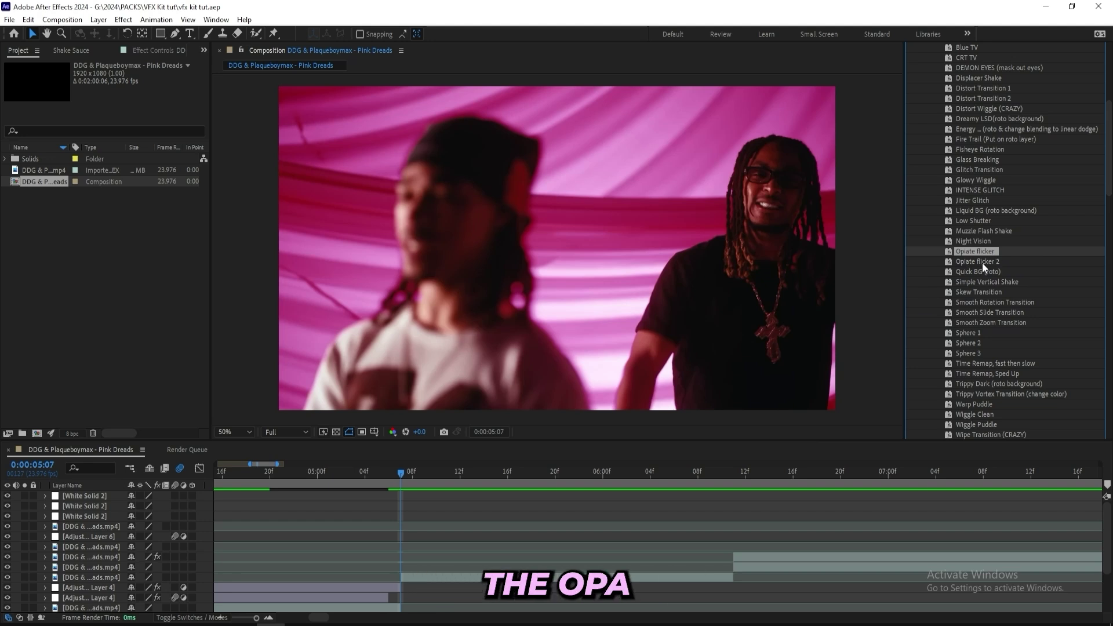
drag(987, 257, 463, 574)
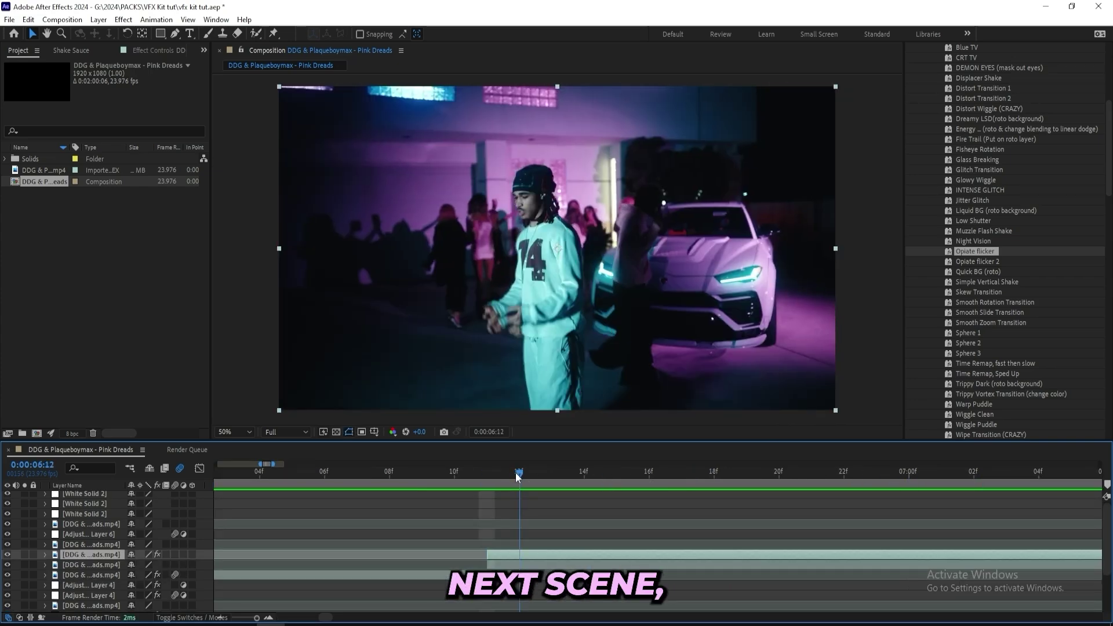
Dismiss the error, toggle the background's visibility, apply Dreamy LSD, and limit preview to the layer.
click(517, 472)
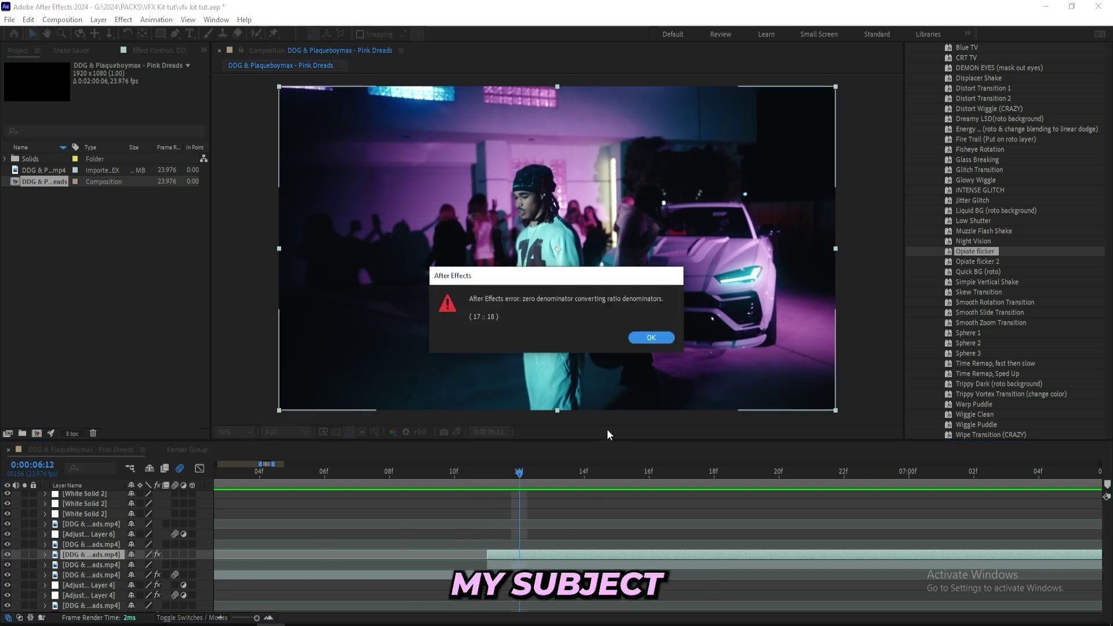
key(Return)
click(7, 565)
click(8, 565)
click(7, 564)
click(8, 565)
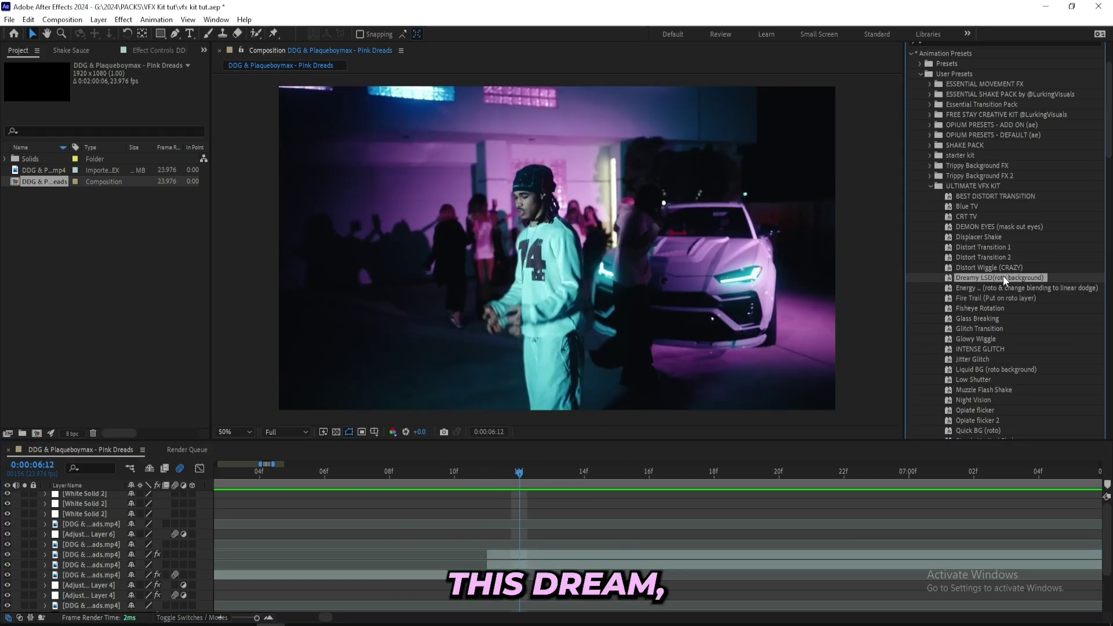
drag(1000, 277, 550, 560)
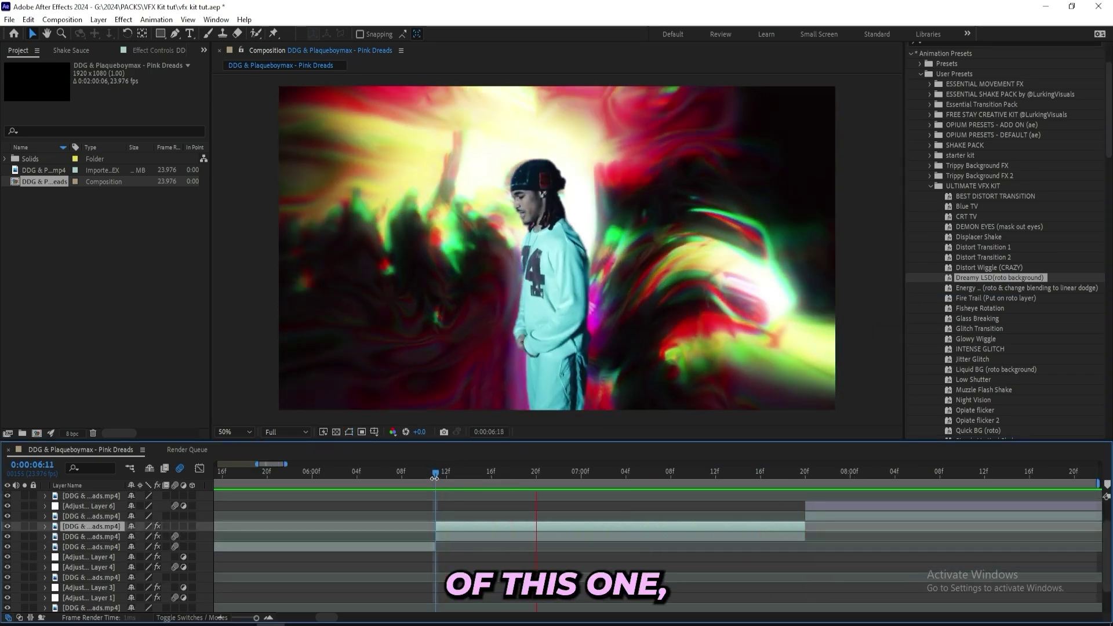
key(ctrl+alt+b)
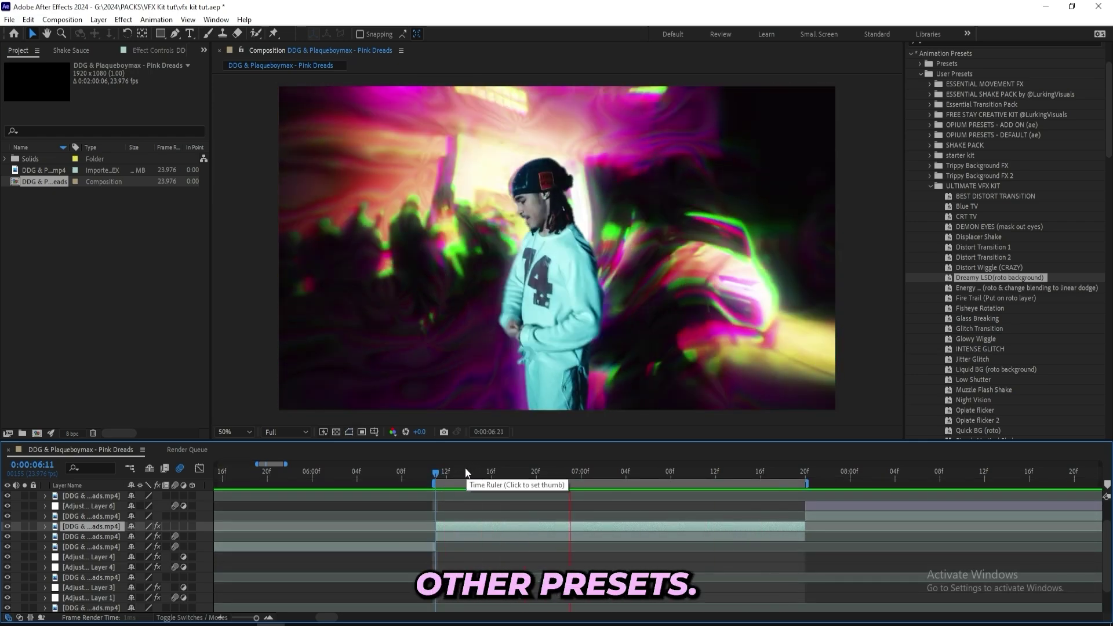
Stop playback, jump to the crowd shot's first frame, and apply Glowy Wiggle to its footage layer.
key(space)
click(816, 474)
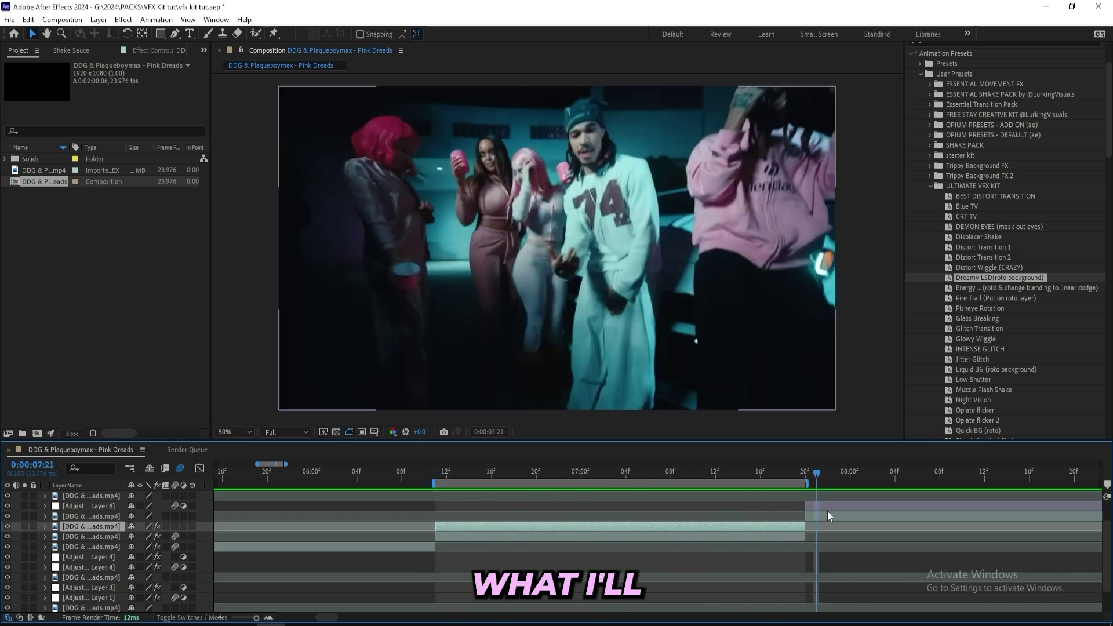
scroll(332, 493, right, 5)
click(340, 475)
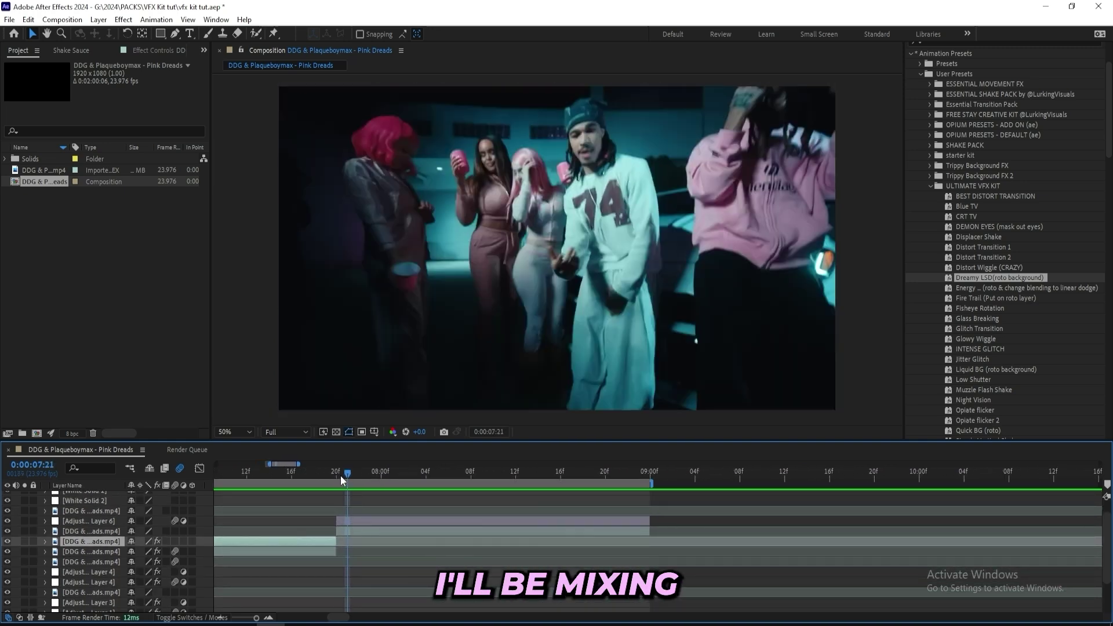
click(353, 528)
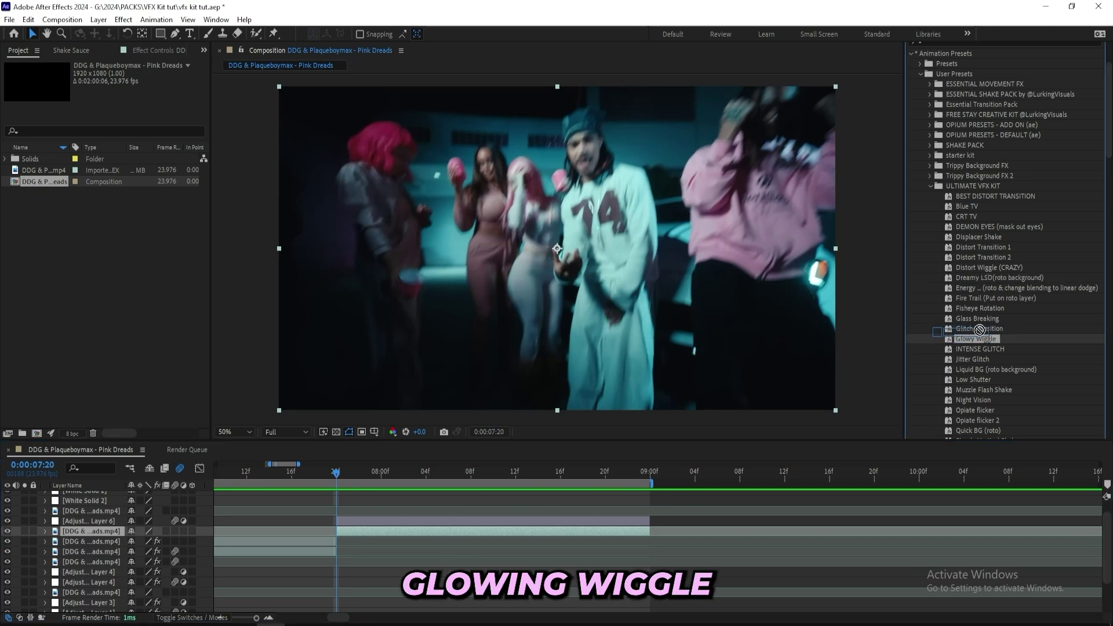
drag(966, 339, 944, 354)
drag(343, 535, 348, 528)
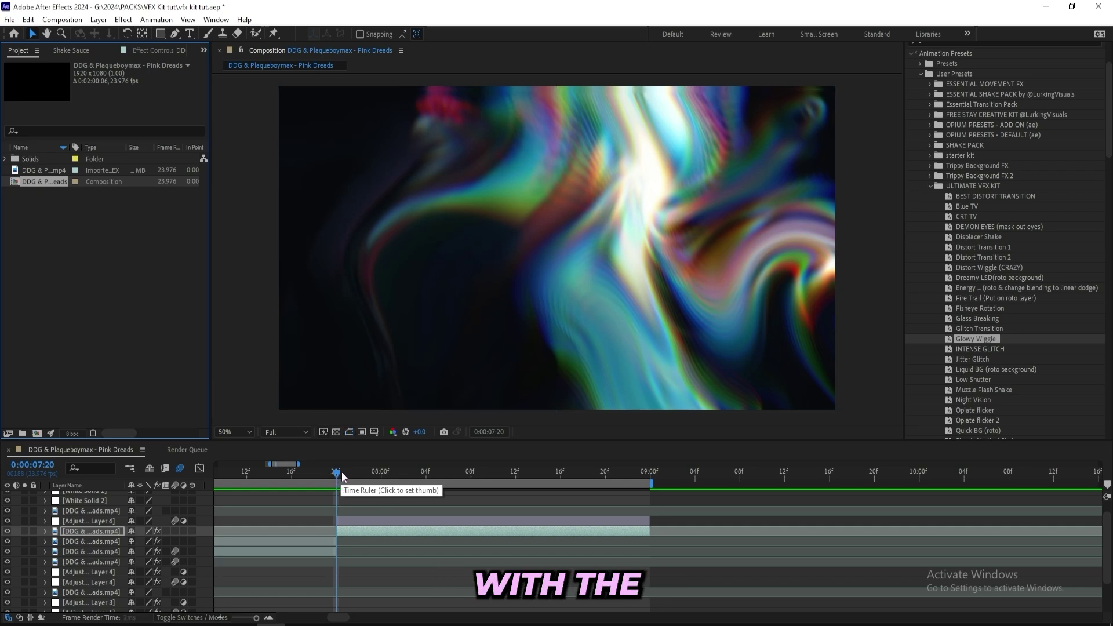
Apply the Wiggle Clean preset to Adjustment Layer 6 and dismiss the error message.
key(ctrl+Up)
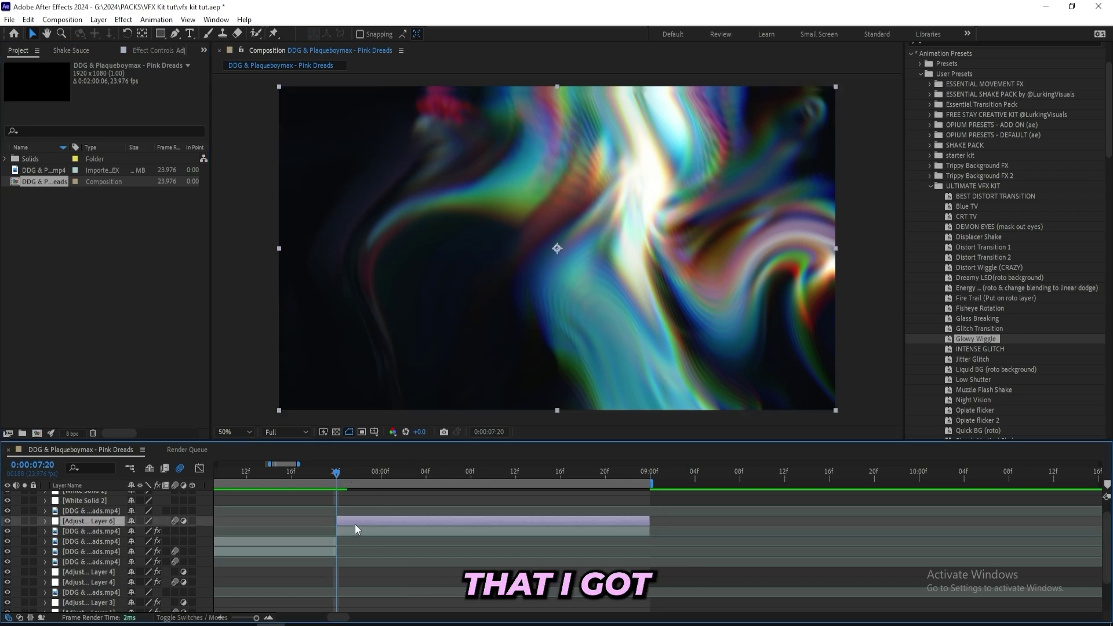
scroll(973, 325, down, 10)
drag(987, 255, 291, 516)
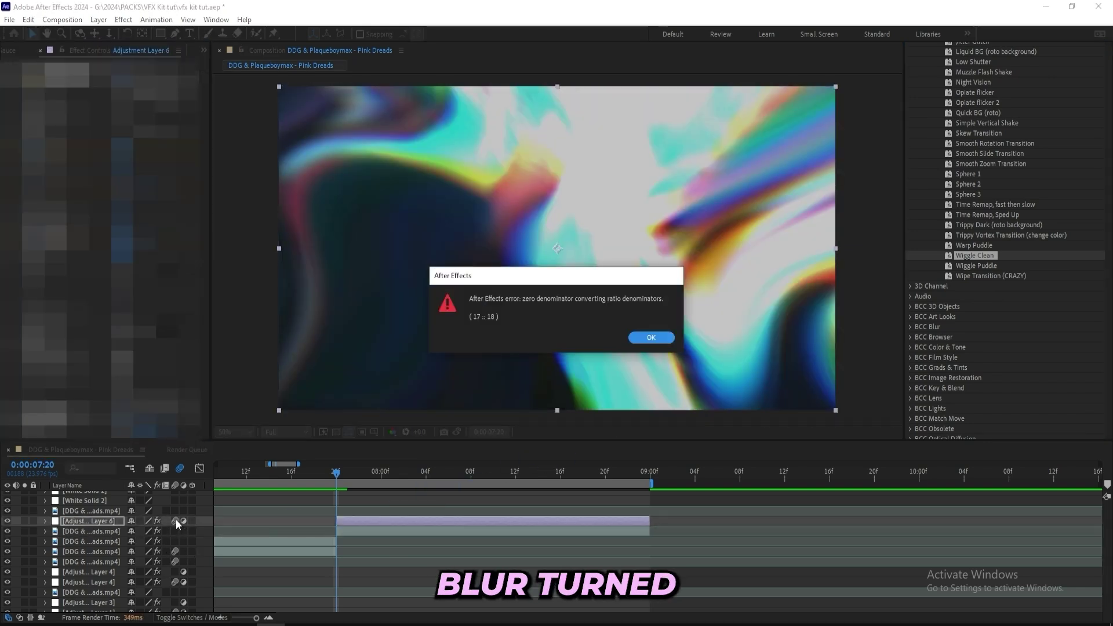
key(Return)
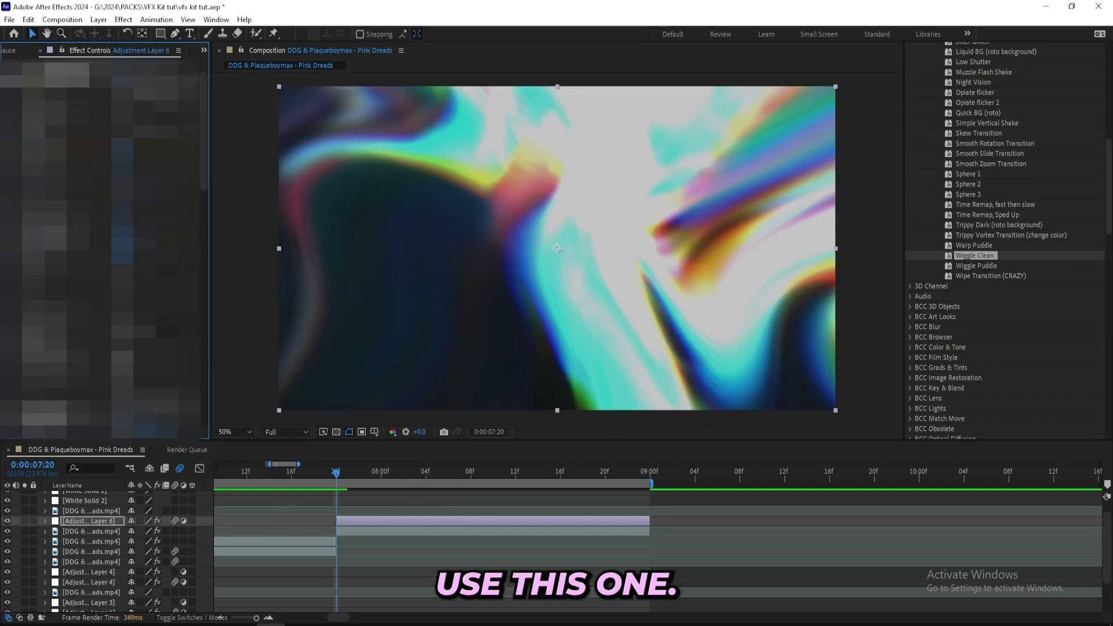